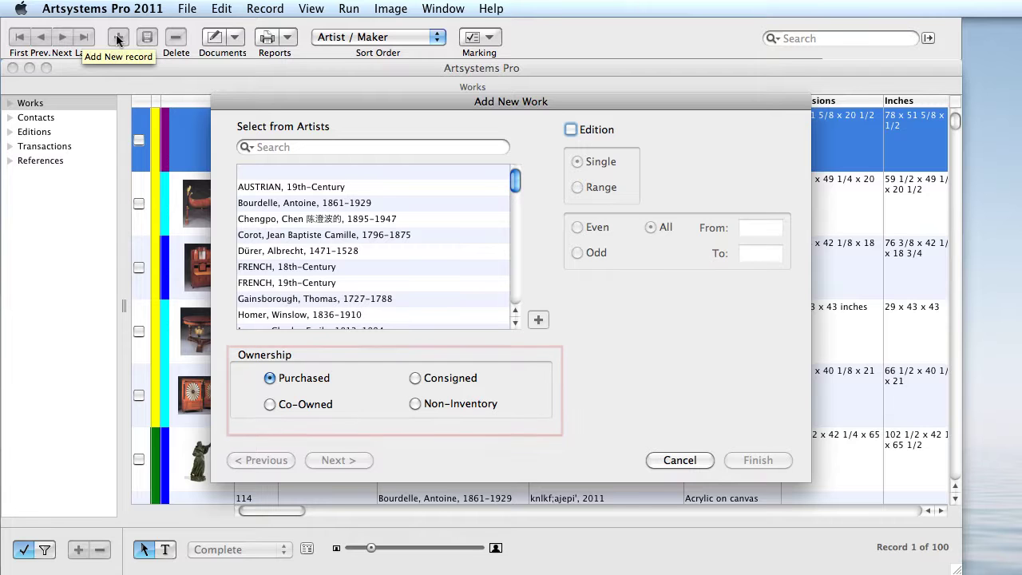
# Set the new work's ownership to Consigned and start a new artist record with Add Artist to Contacts turned off
pyautogui.click(415, 379)
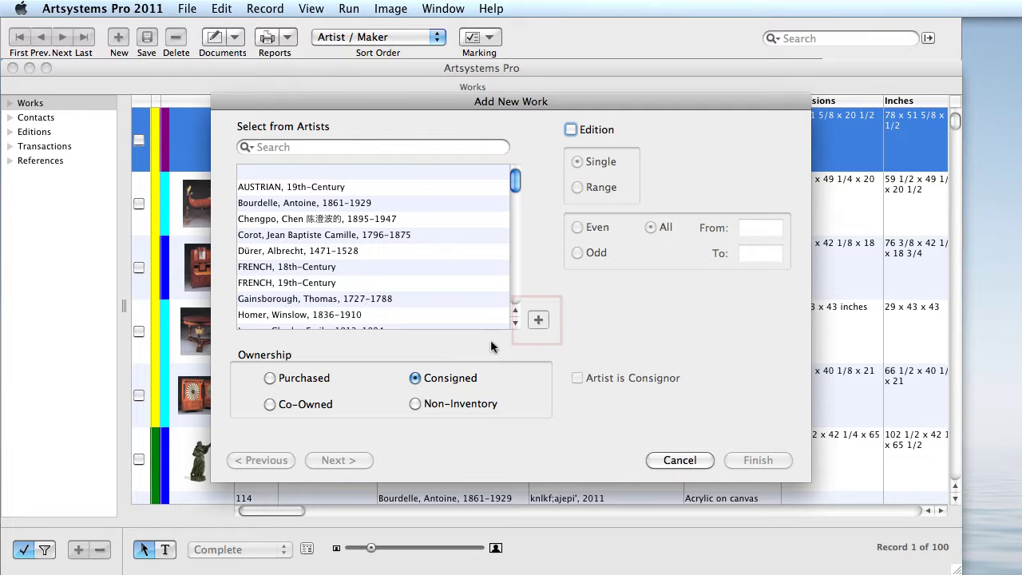
pyautogui.click(538, 320)
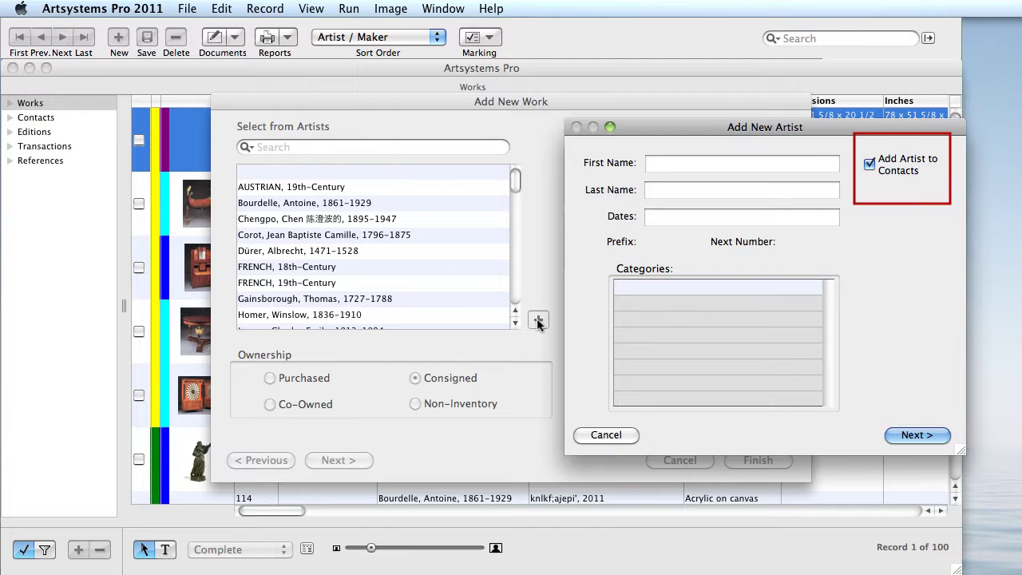
pyautogui.click(870, 165)
# Enter the new artist's name as Karl Appel and the dates as 1921-2006
pyautogui.click(651, 162)
pyautogui.write('Karl')
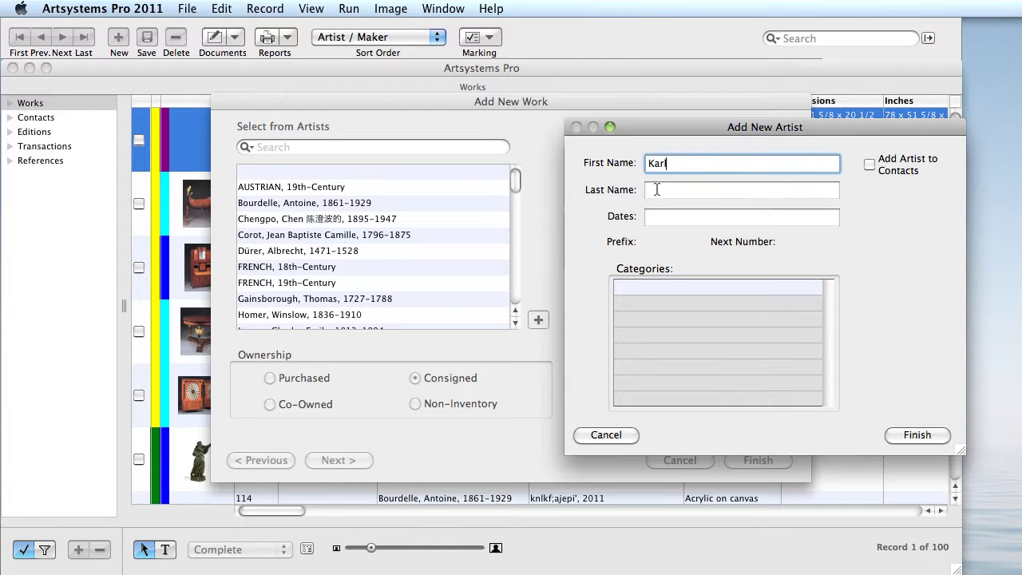
pyautogui.click(654, 192)
pyautogui.write('App')
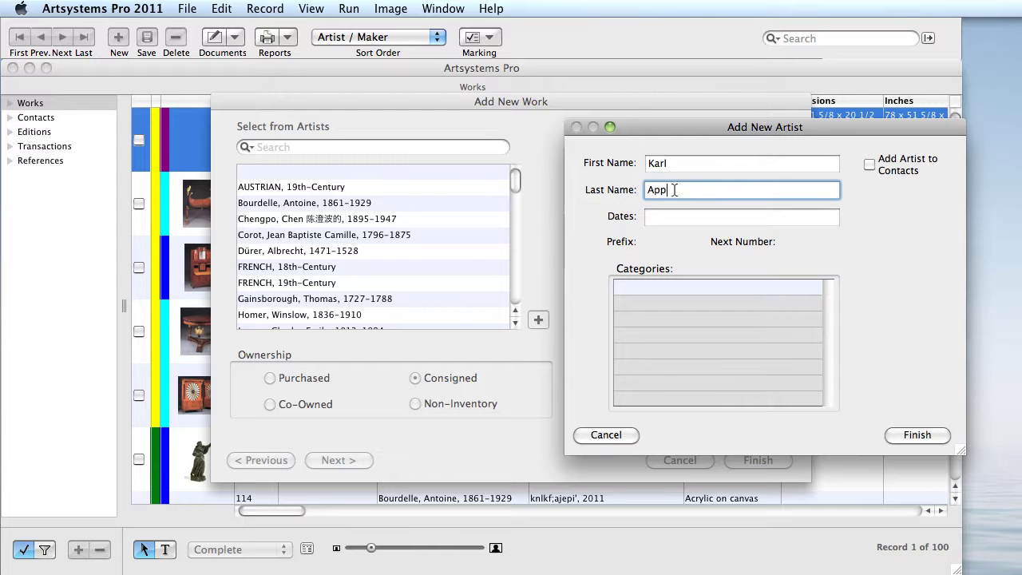
pyautogui.write('el')
pyautogui.click(651, 218)
pyautogui.write('19')
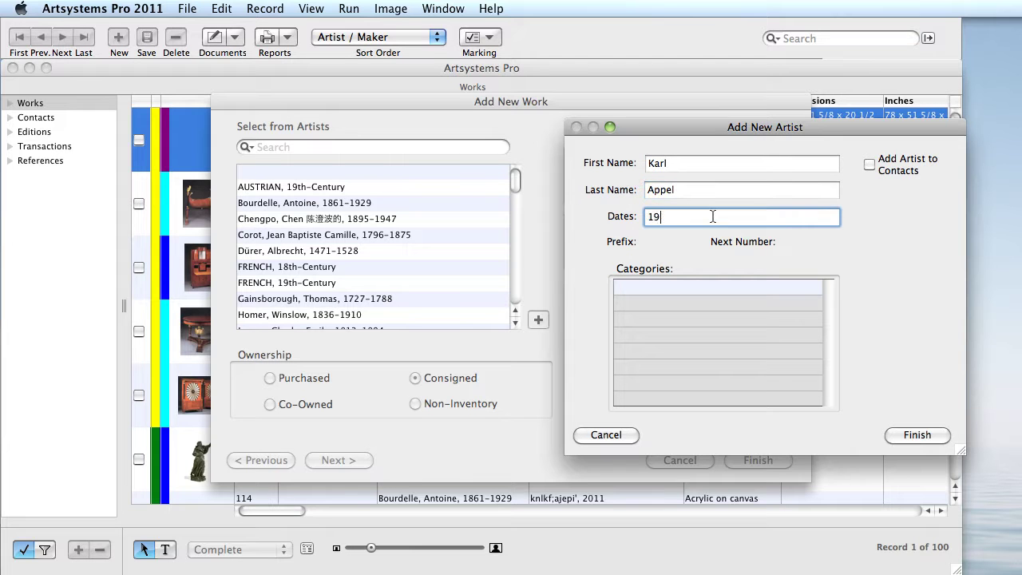
pyautogui.write('21-2006')
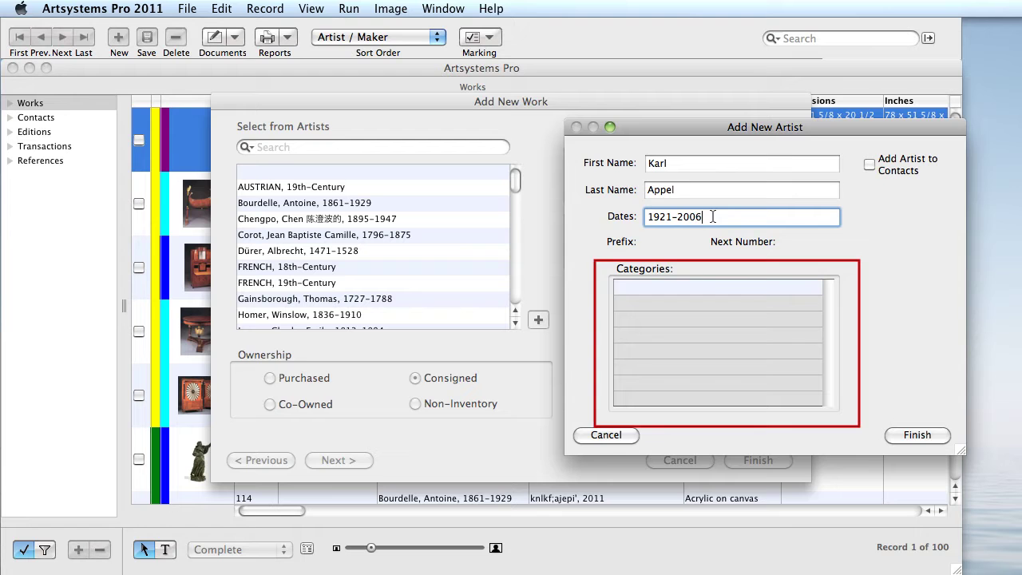
# Assign the Contemporary category to the new artist and save the artist
pyautogui.click(820, 286)
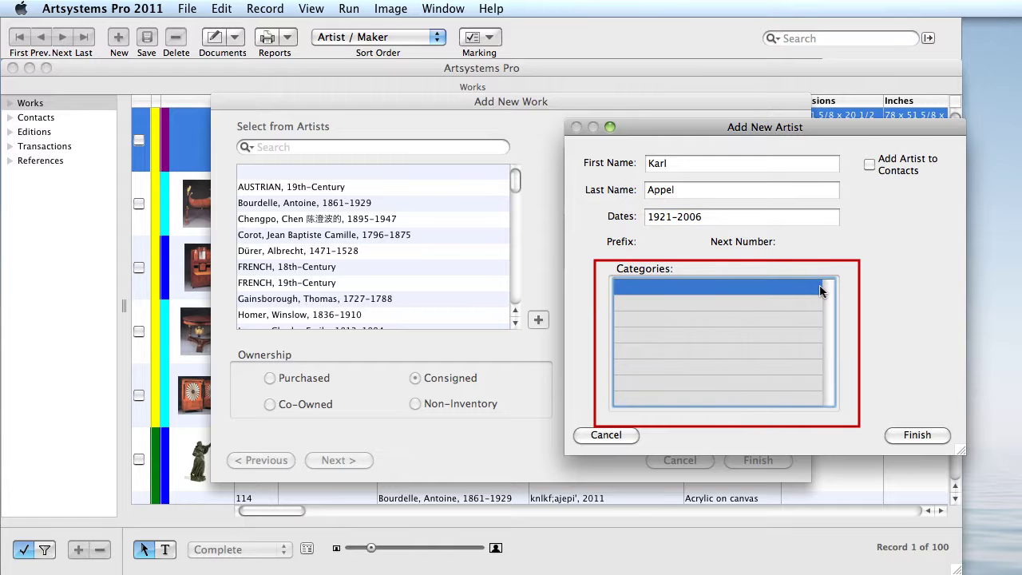
pyautogui.click(820, 289)
pyautogui.click(815, 290)
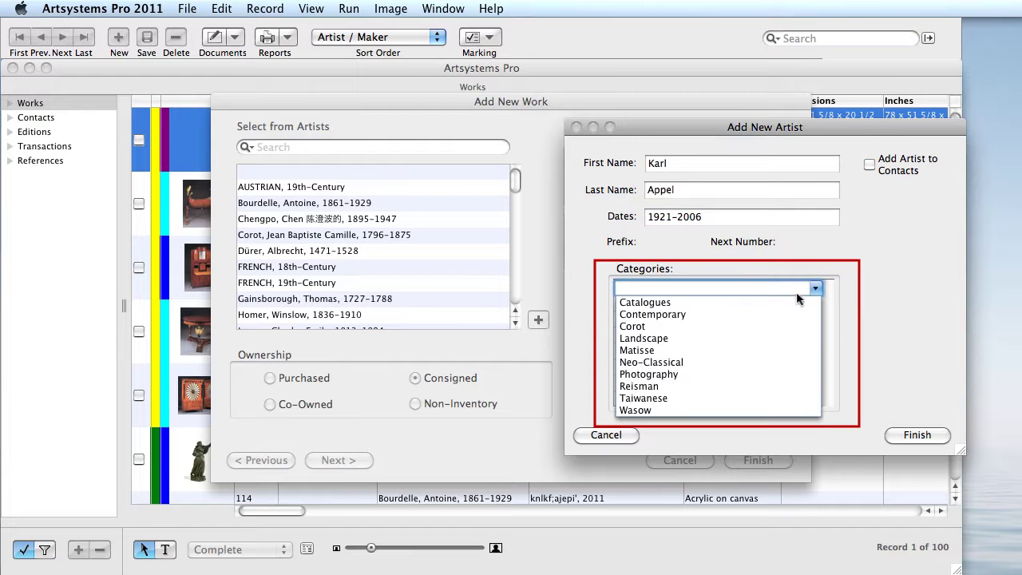
pyautogui.click(688, 314)
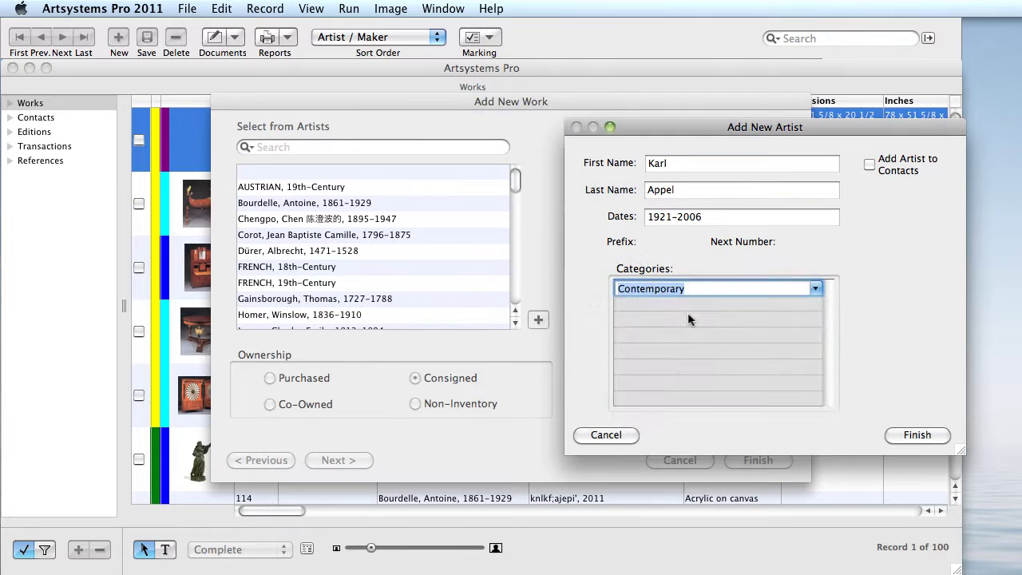
pyautogui.click(919, 435)
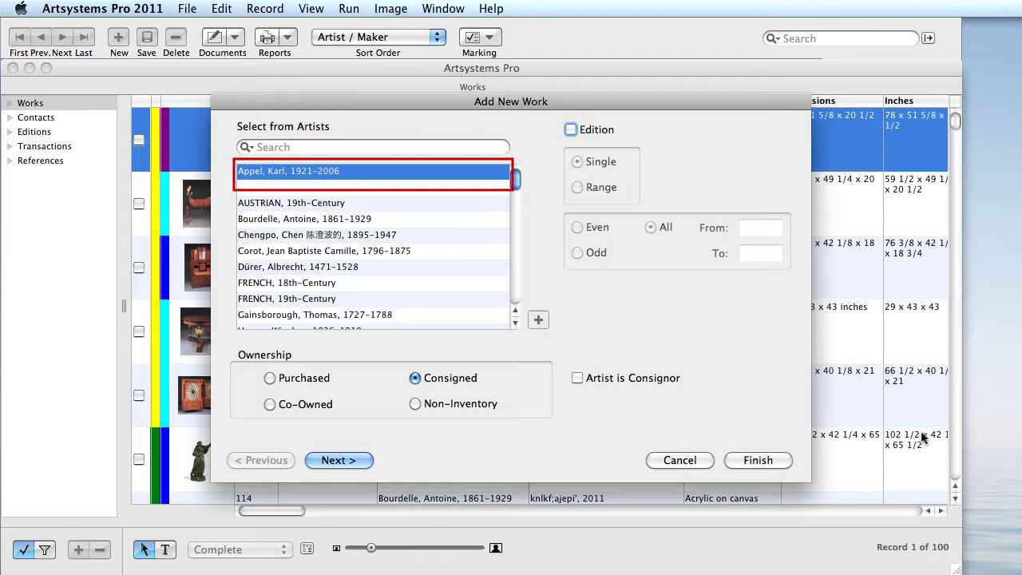
# Choose Karl Appel as the work's artist and set its location to Artsystems Gallery, New York
pyautogui.click(362, 177)
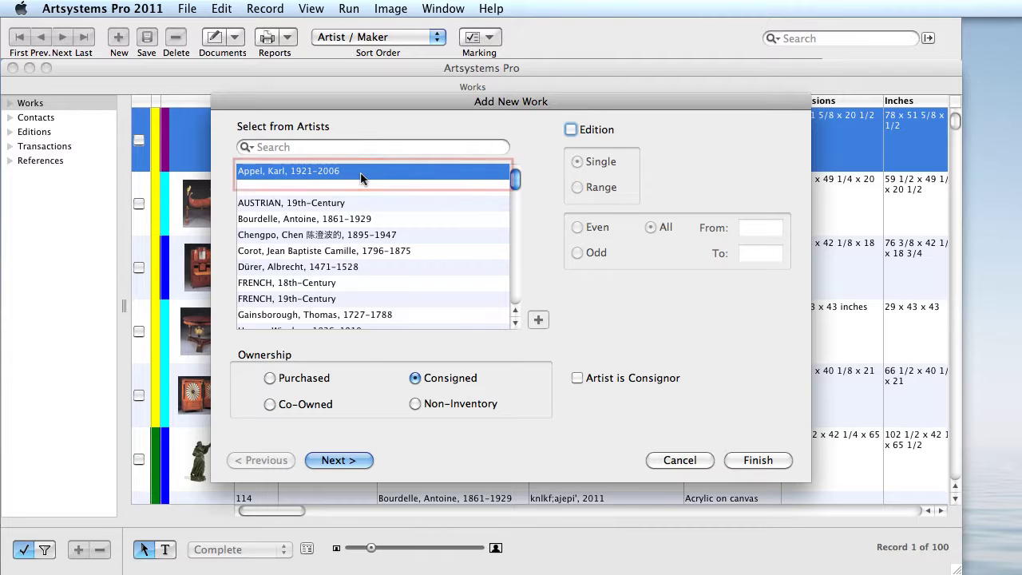
pyautogui.click(363, 461)
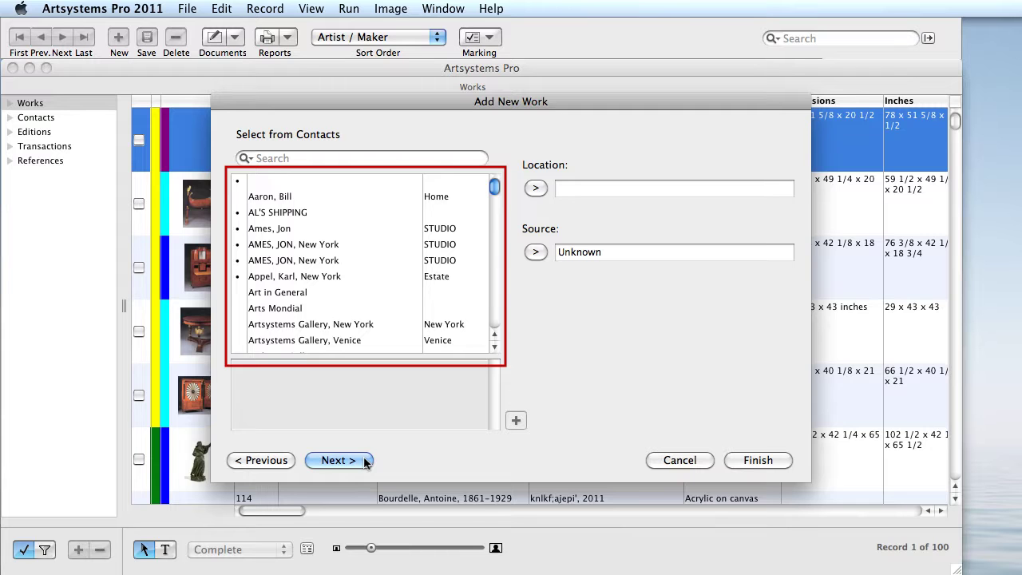
pyautogui.click(335, 325)
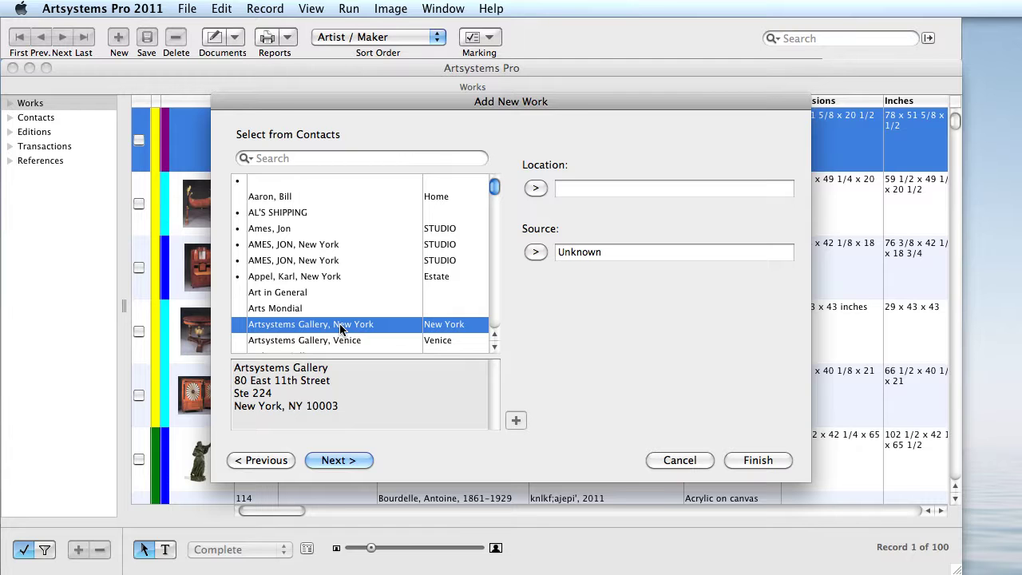
pyautogui.click(535, 189)
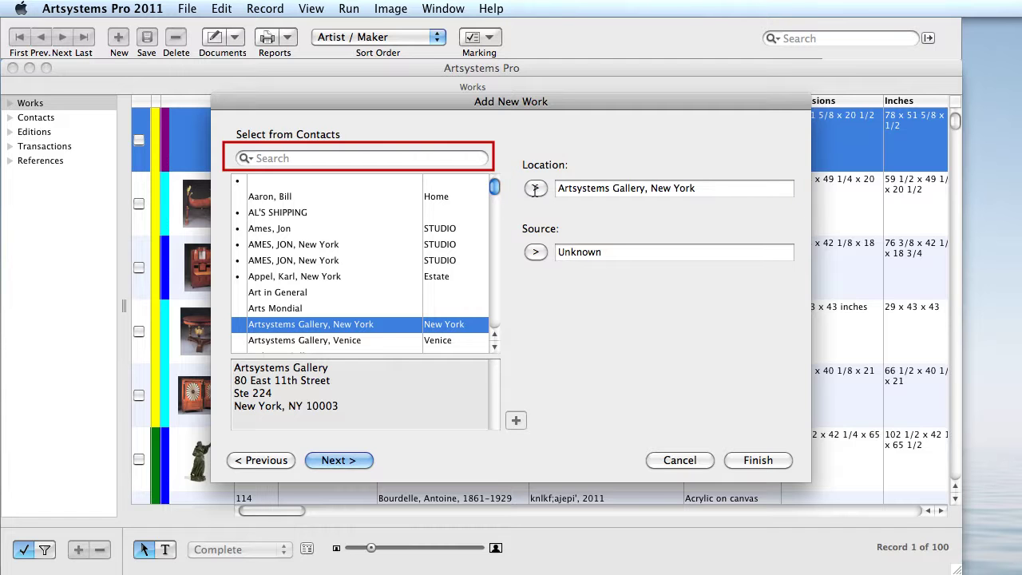
# Search the contacts for "f", set Fine Art Gallery, New York as the work's source, and continue to the work details
pyautogui.click(261, 157)
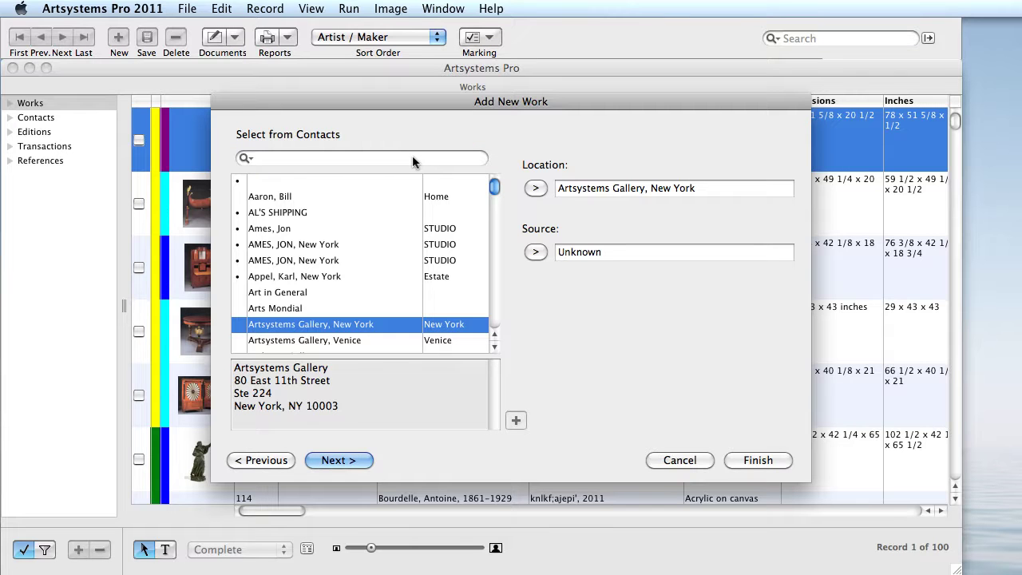
pyautogui.write('f')
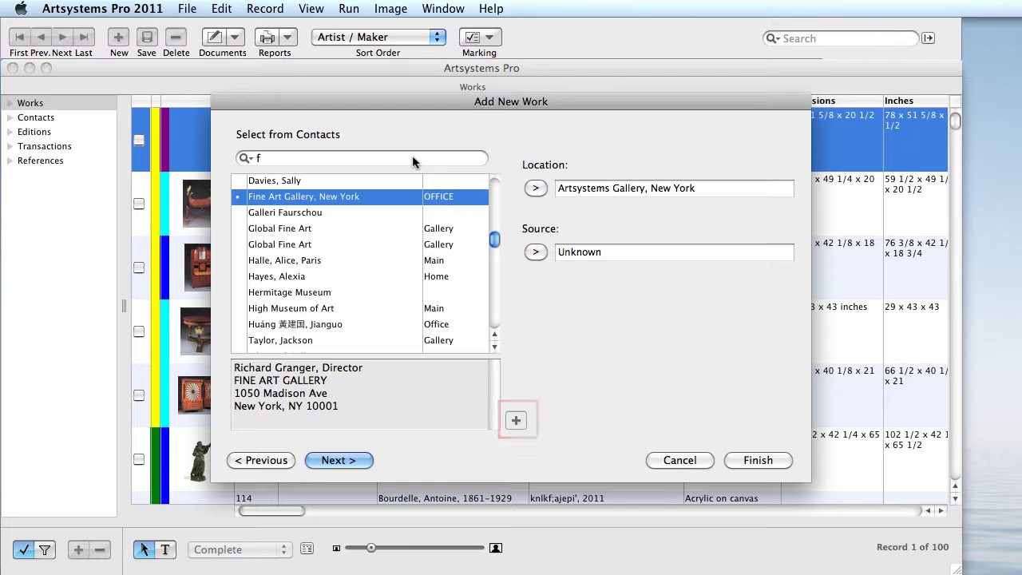
pyautogui.click(533, 253)
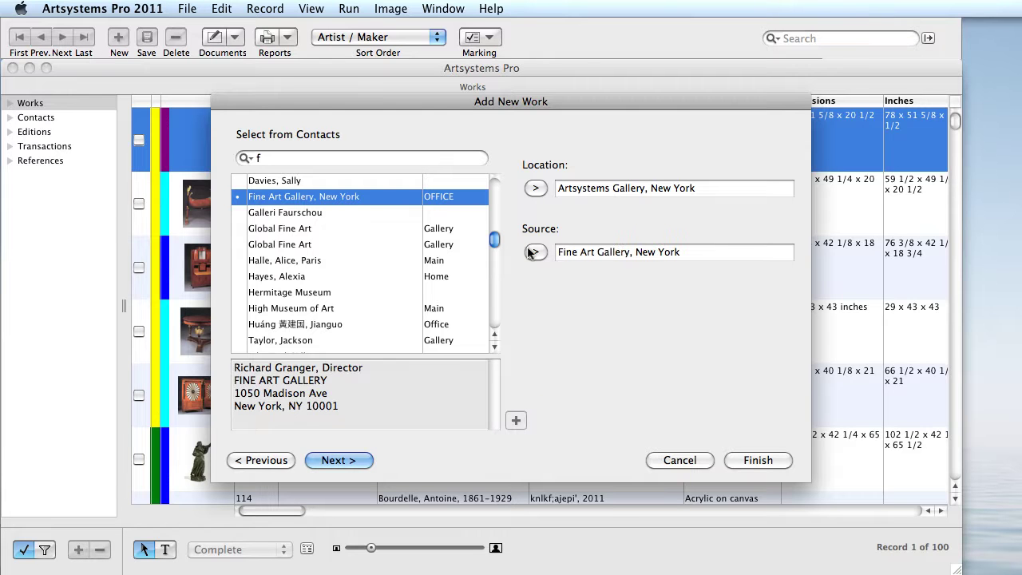
pyautogui.click(367, 462)
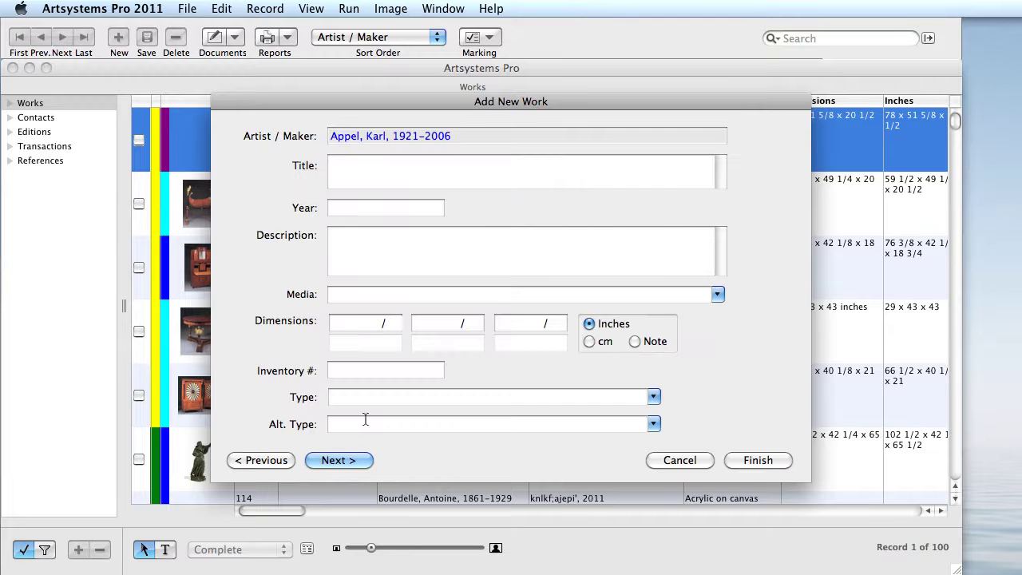
# Enter the title Untitled, year 1979, description "Red, Blue, and Yellow Striped Dog" and media Acrylic on canvas for the work
pyautogui.click(340, 170)
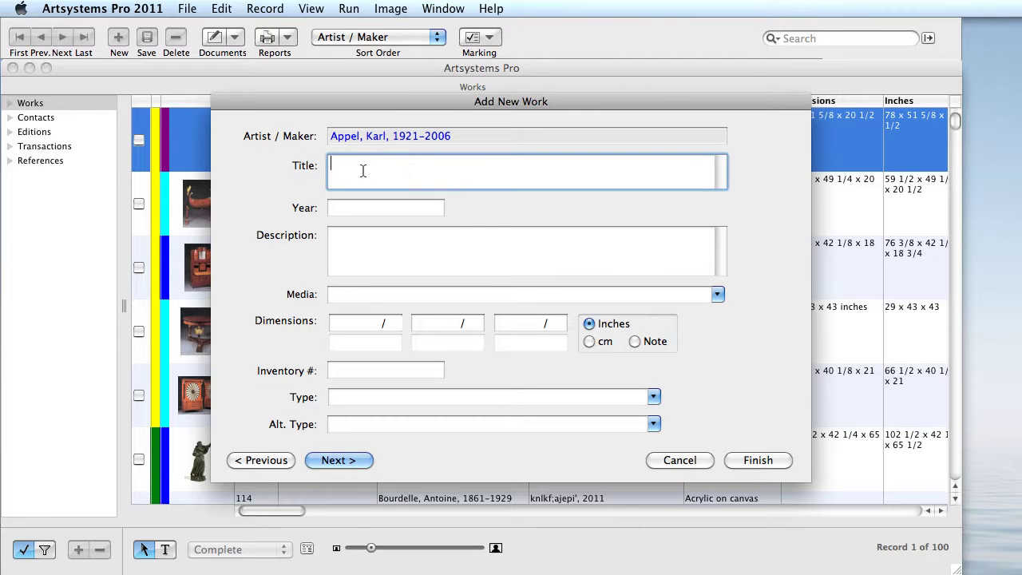
pyautogui.write('Untitled')
pyautogui.click(334, 207)
pyautogui.write('1979')
pyautogui.click(332, 234)
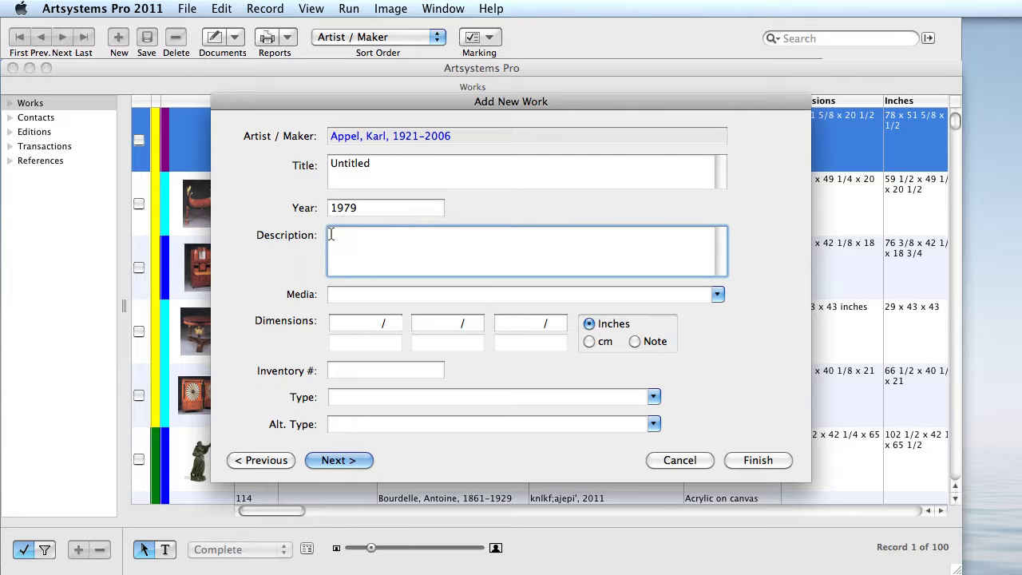
pyautogui.write('Red, Blue, and Yellow Striped Dog')
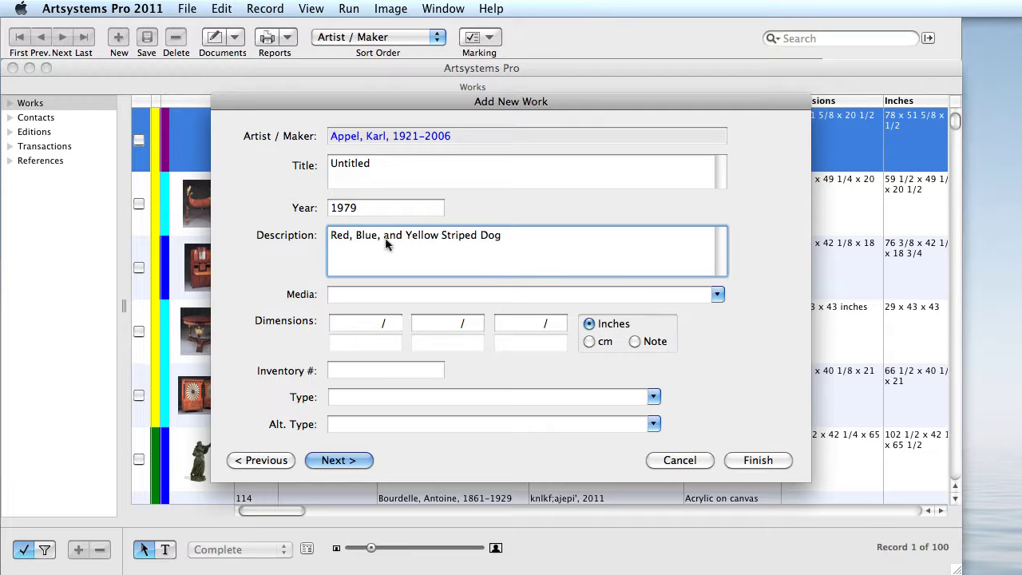
pyautogui.click(718, 294)
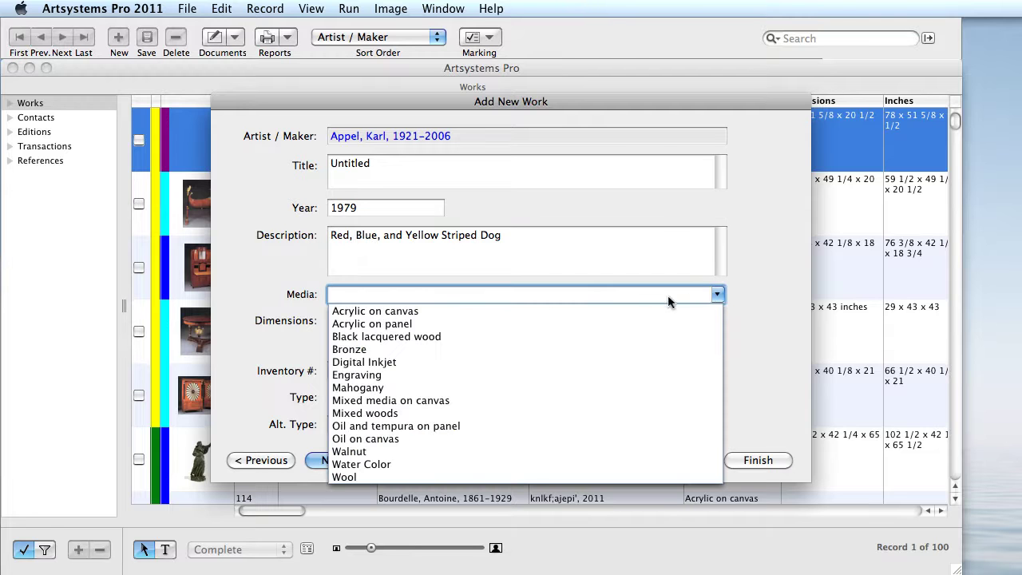
pyautogui.click(428, 312)
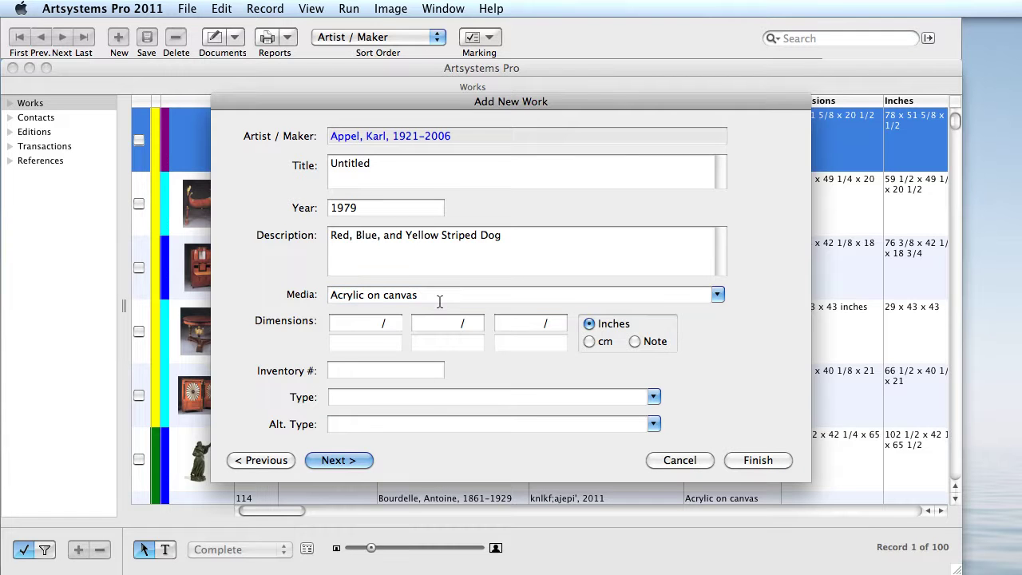
# Enter the work's height as 24 1/2 inches and switch the dimensions to centimetres
pyautogui.click(335, 322)
pyautogui.write('24 1 /')
pyautogui.press('Tab')
pyautogui.write('2')
pyautogui.click(590, 341)
pyautogui.click(588, 342)
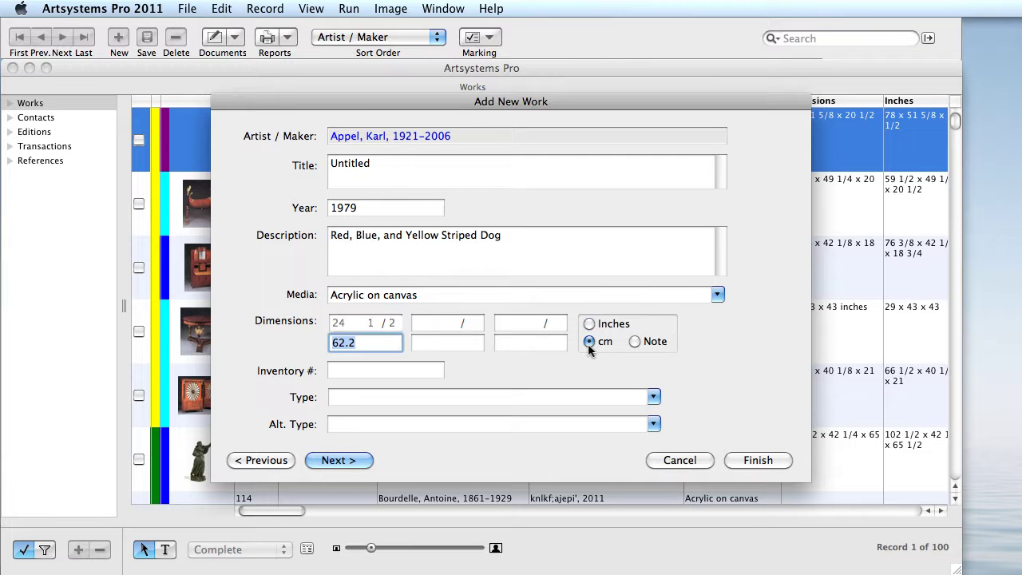
# Switch the dimensions to Note and back to centimetres, and set the width to 88.25 cm
pyautogui.click(634, 341)
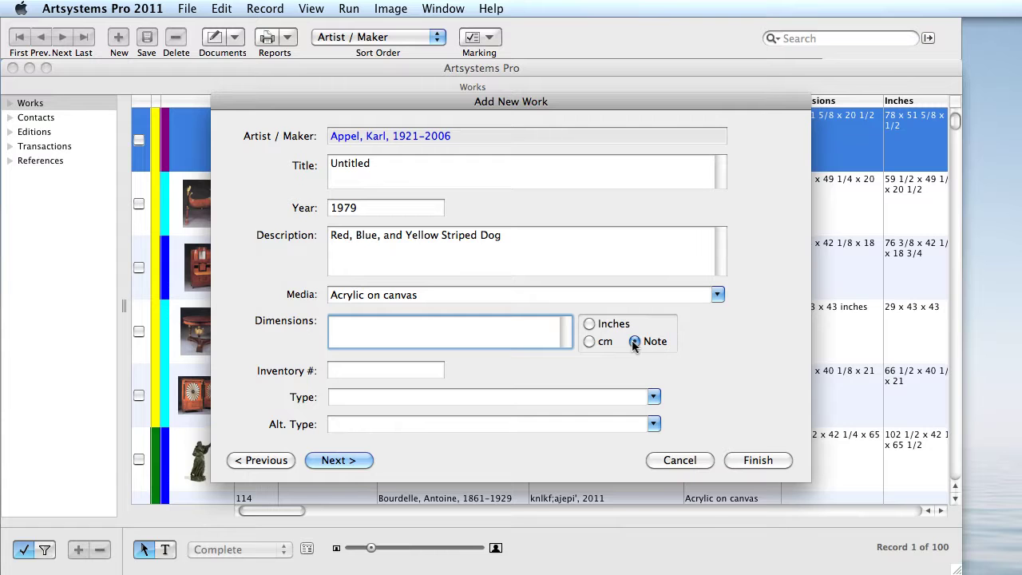
pyautogui.click(590, 342)
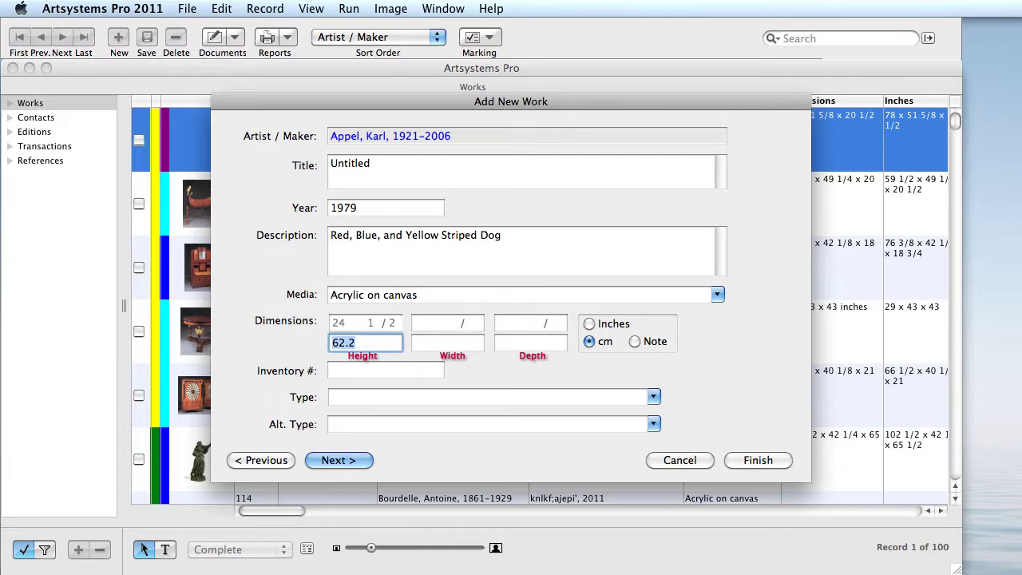
pyautogui.click(447, 342)
pyautogui.write('88.25')
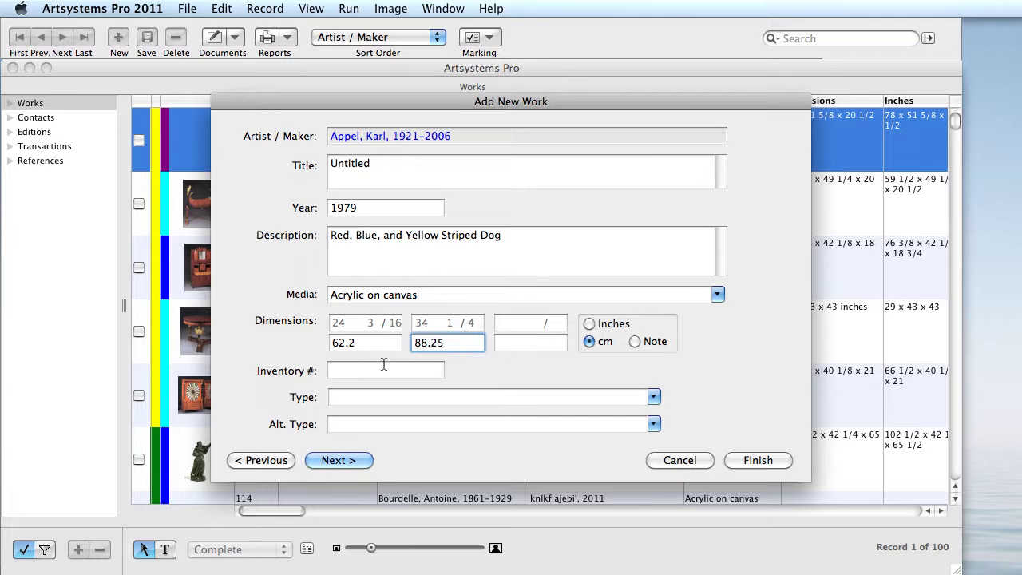
# Enter inventory number KA-0001, set the work's type to Painting, and continue to the dates and pricing
pyautogui.click(333, 369)
pyautogui.write('KA-0001')
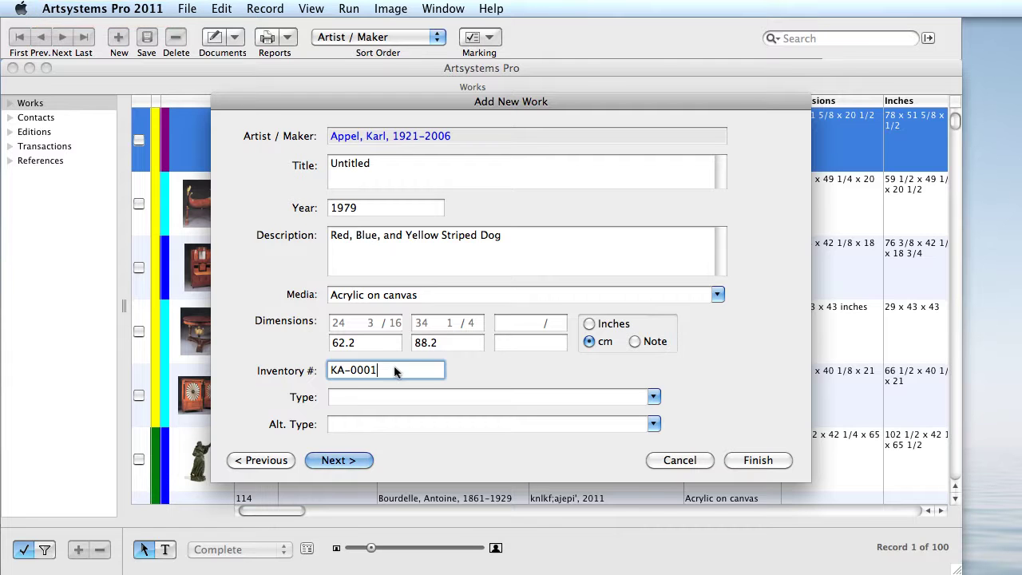
pyautogui.click(658, 401)
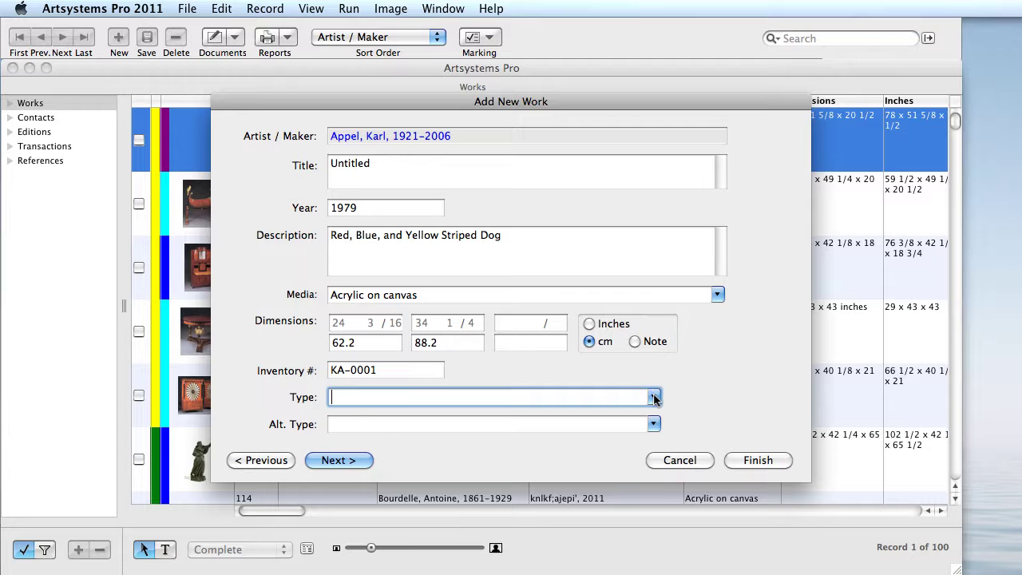
pyautogui.click(654, 399)
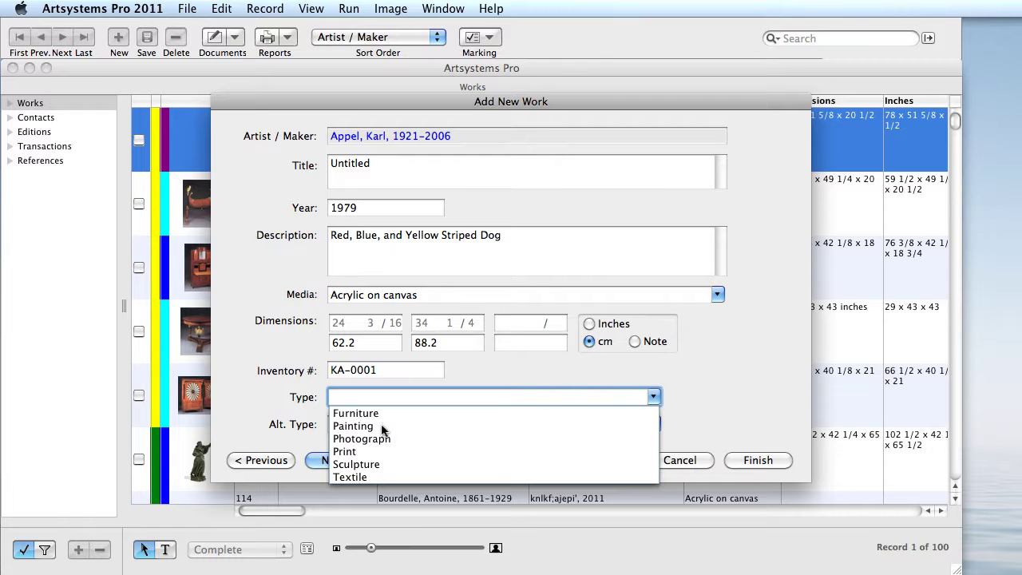
pyautogui.click(353, 426)
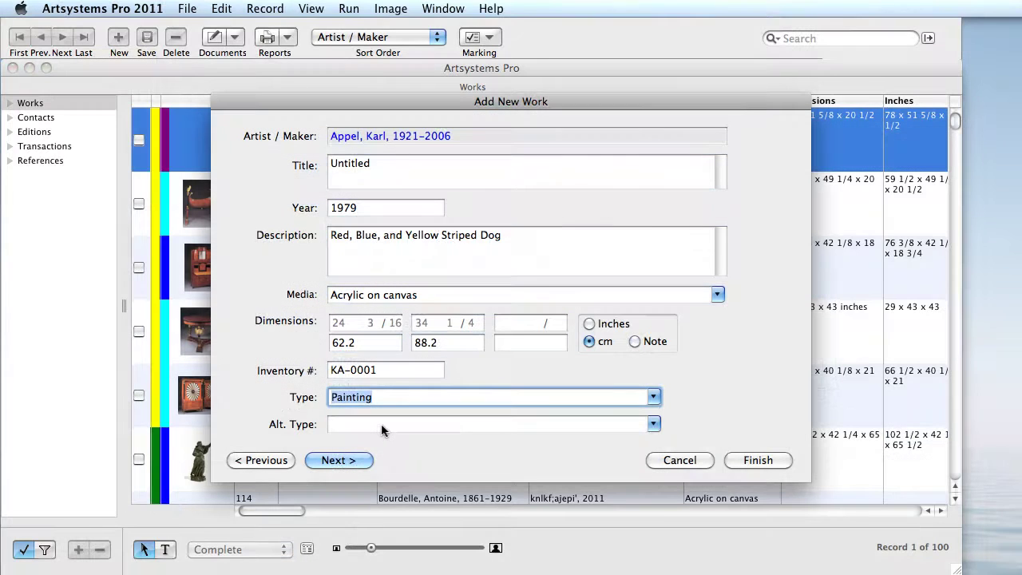
pyautogui.click(335, 462)
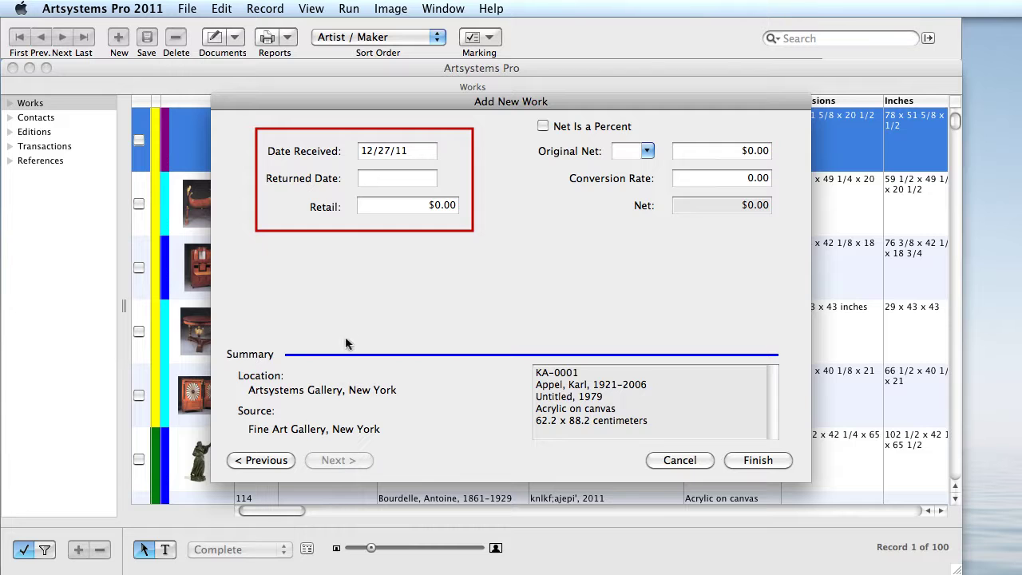
# Set the consignment's returned date to 02/25/12 and the retail price to 25000
pyautogui.click(364, 178)
pyautogui.write('02/25/12')
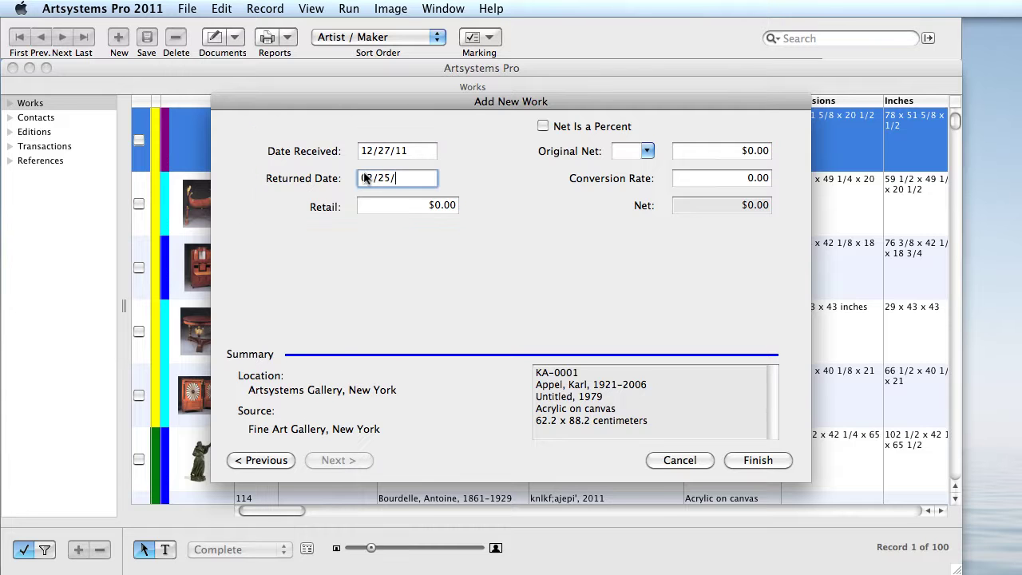
pyautogui.press('Tab')
pyautogui.write('25000')
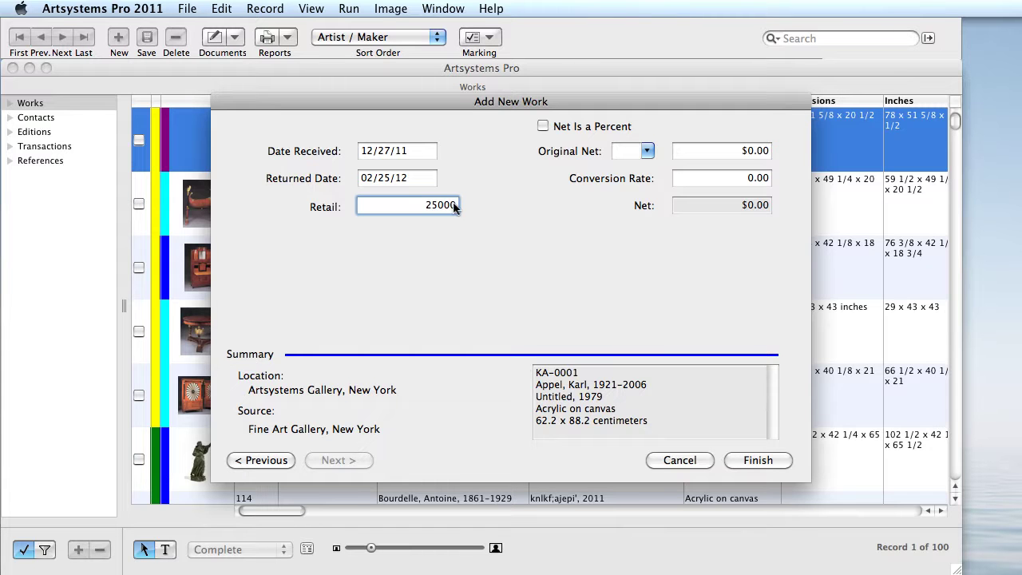
# Try the Net Is a Percent option and turn it back off
pyautogui.click(543, 126)
pyautogui.click(543, 126)
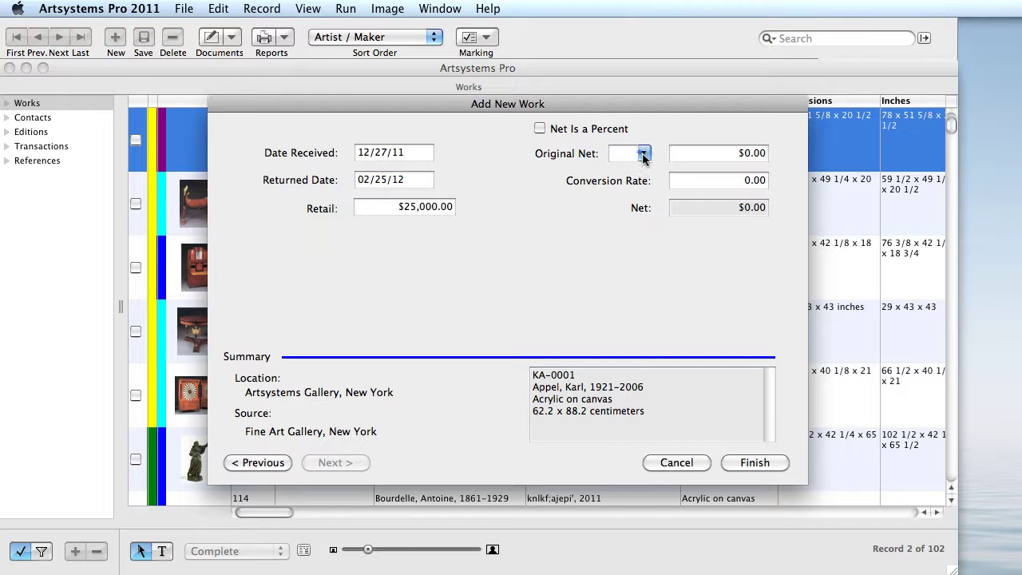
# Try EUR as the currency of the work's original net
pyautogui.click(644, 153)
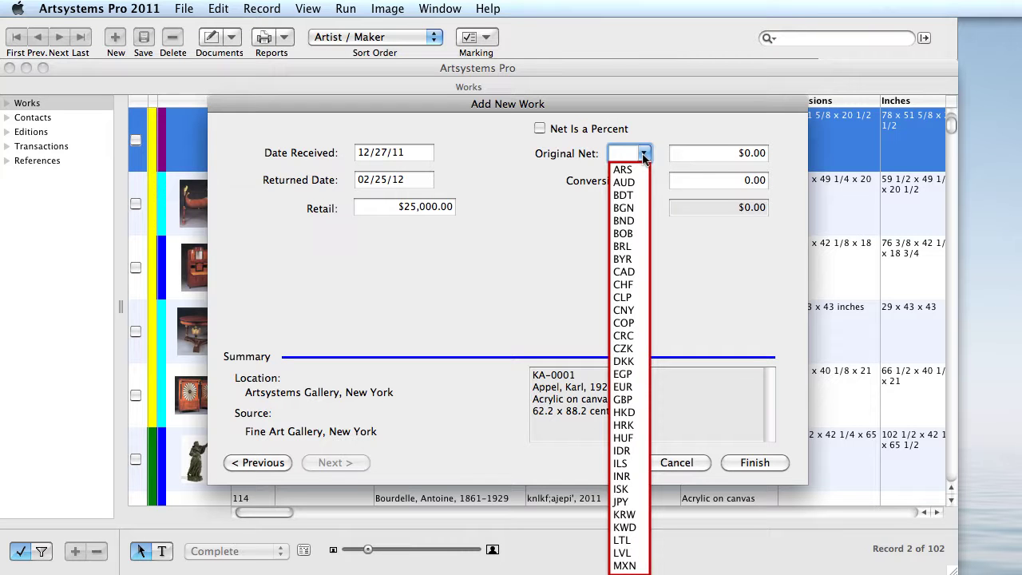
pyautogui.click(640, 386)
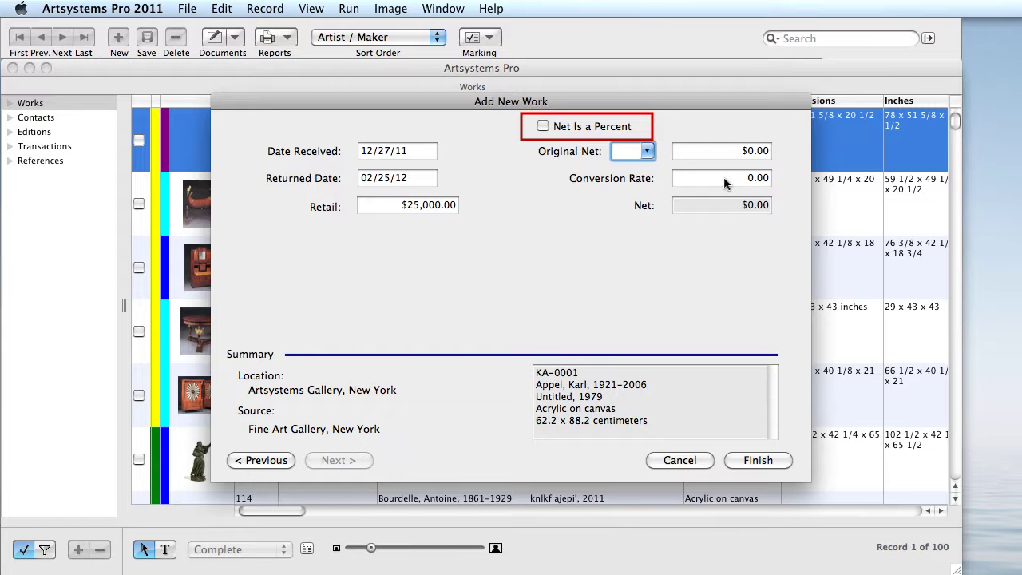
# Make the net a percentage with a Net Percent of 50, and finish adding the work
pyautogui.click(543, 126)
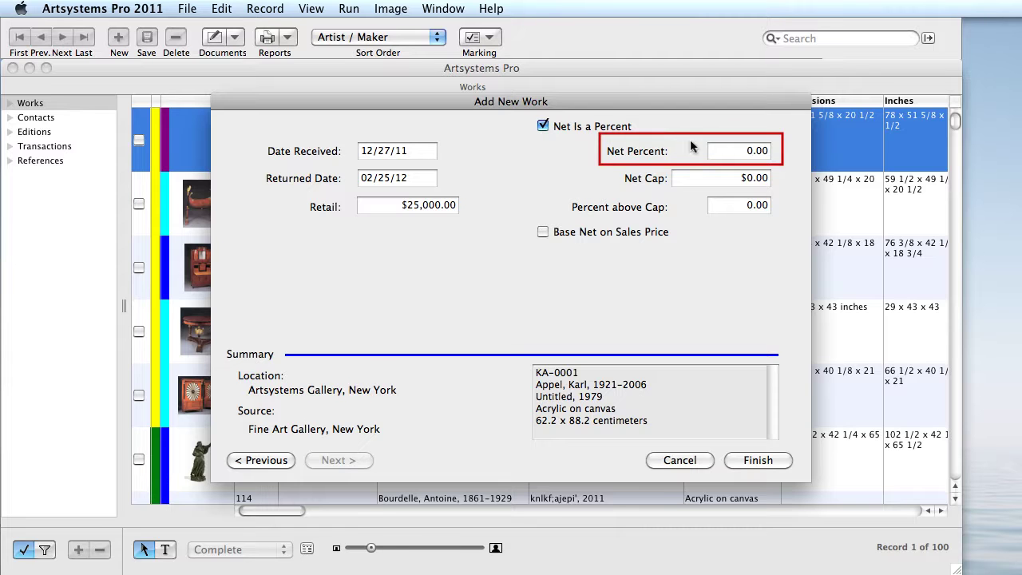
pyautogui.click(740, 151)
pyautogui.write('50')
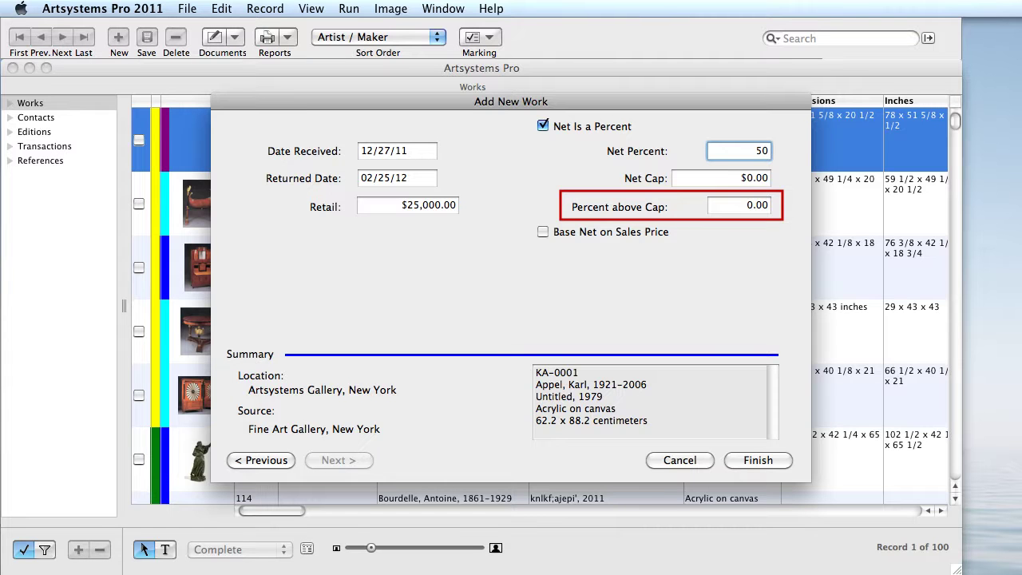
pyautogui.click(543, 232)
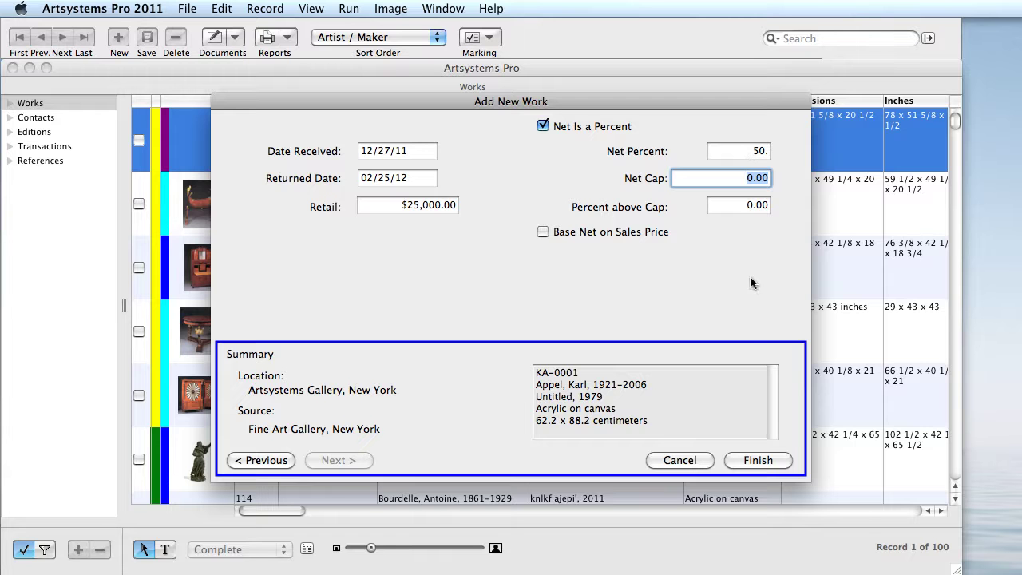
pyautogui.click(758, 460)
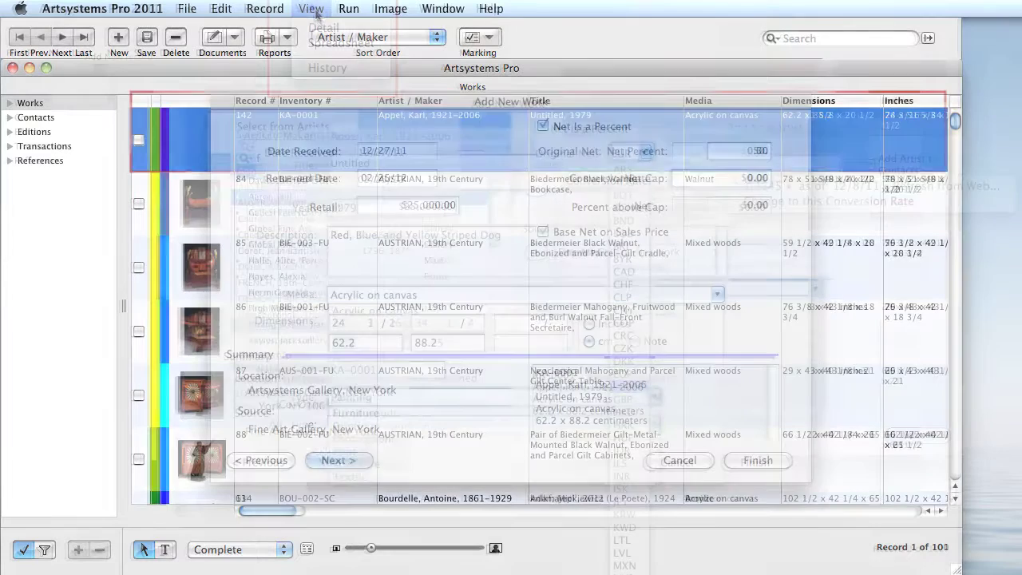
# Open the detail view of the new work KA-0001 and show the reference colors
pyautogui.click(311, 9)
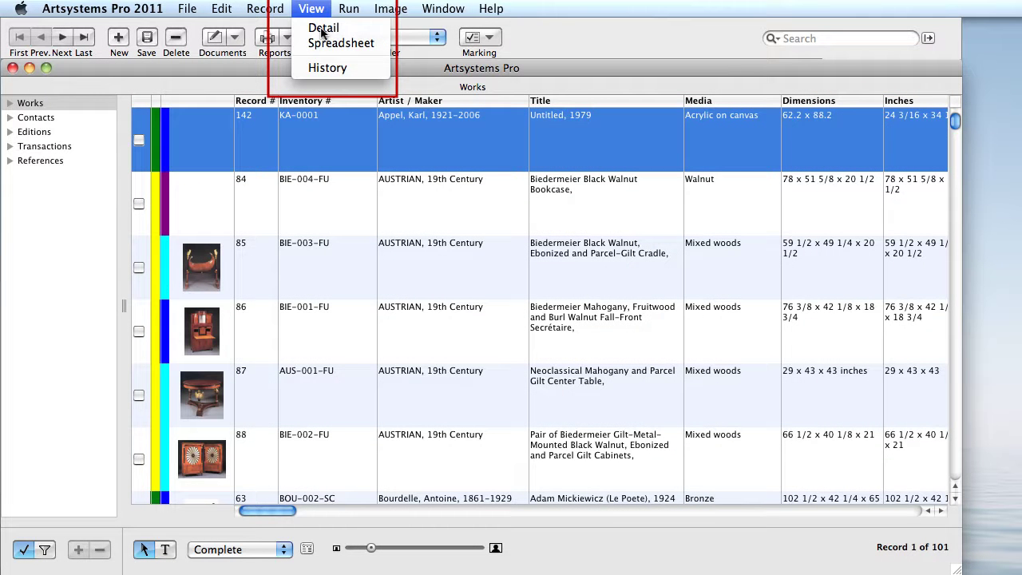
pyautogui.click(324, 29)
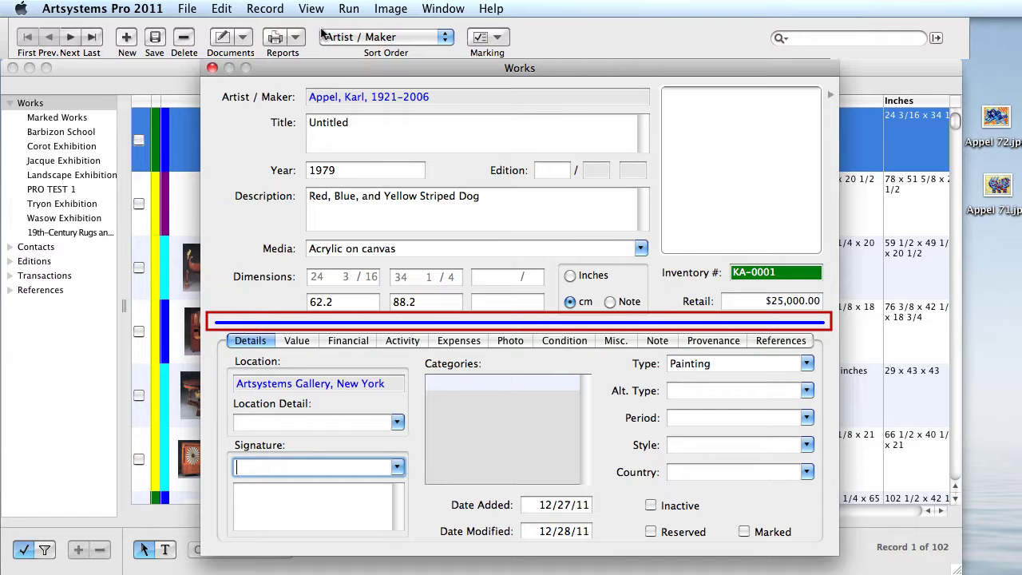
pyautogui.click(492, 44)
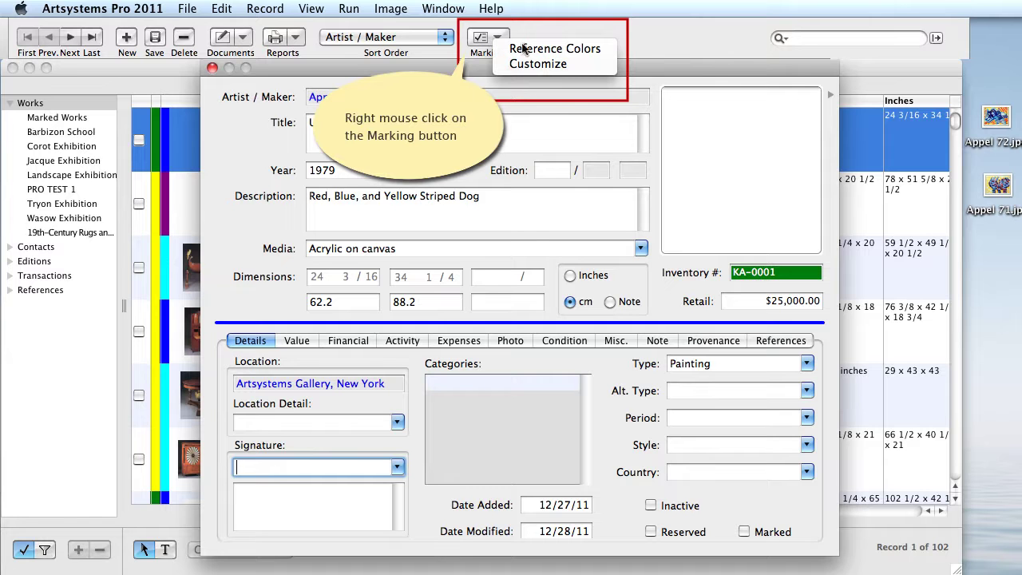
pyautogui.click(591, 49)
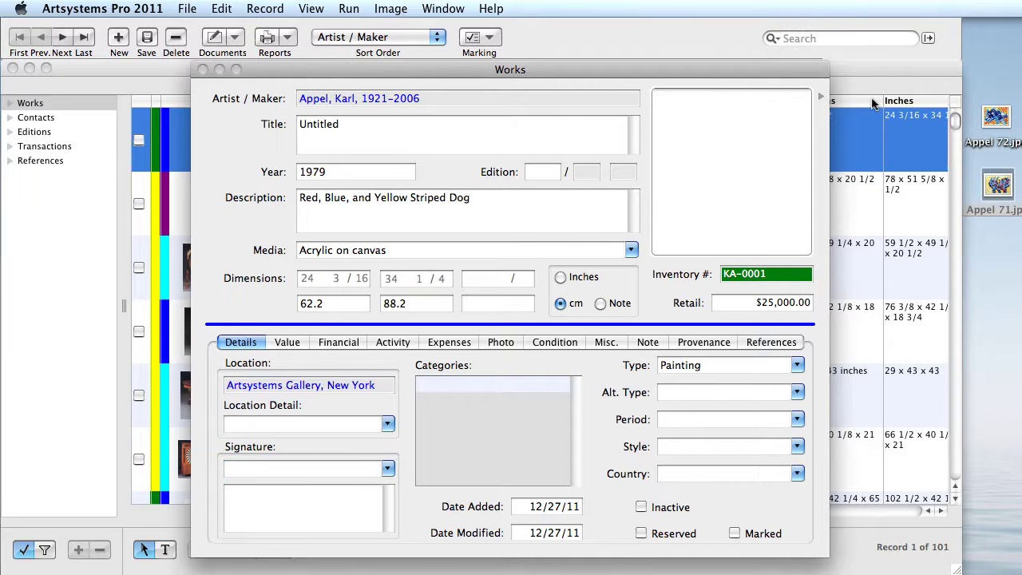
# Add Appel 72.jpg from the desktop as the work's main image
pyautogui.click(994, 120)
pyautogui.moveTo(994, 120); pyautogui.dragTo(727, 146)
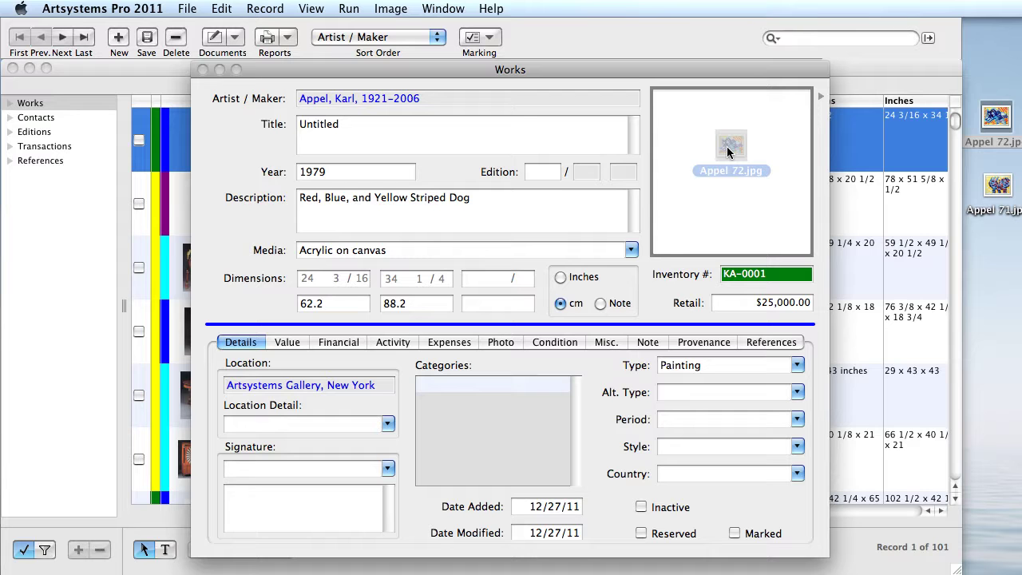
pyautogui.moveTo(726, 146); pyautogui.dragTo(727, 152)
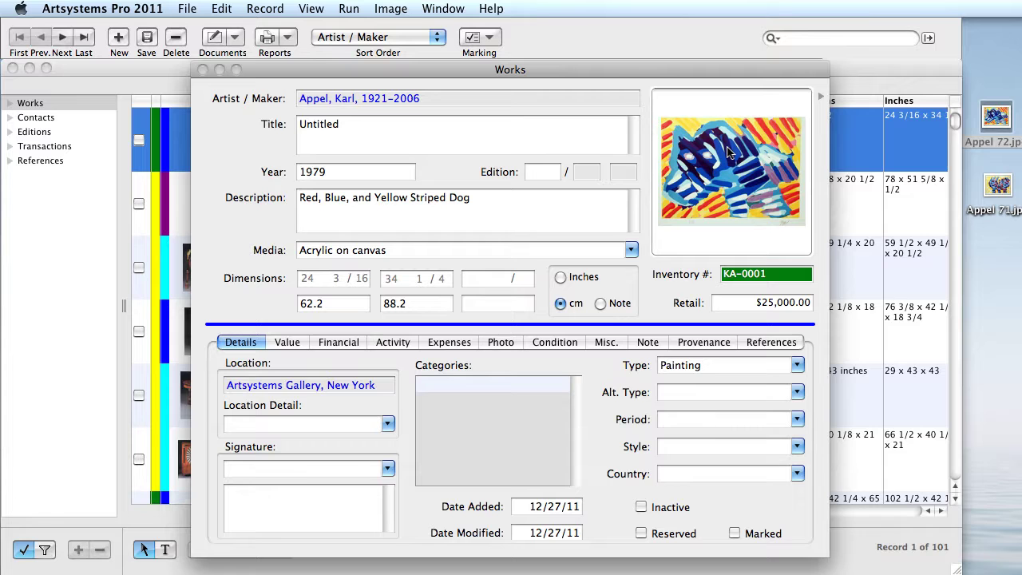
# Expand the work's additional images area and add Appel 71.jpg from the desktop to it
pyautogui.click(820, 95)
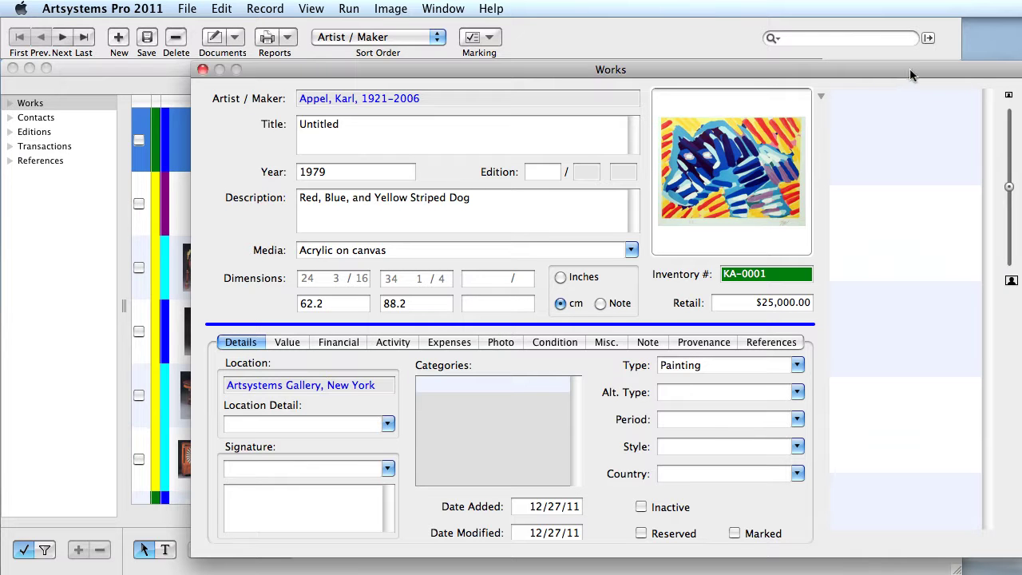
pyautogui.moveTo(911, 76); pyautogui.dragTo(808, 75)
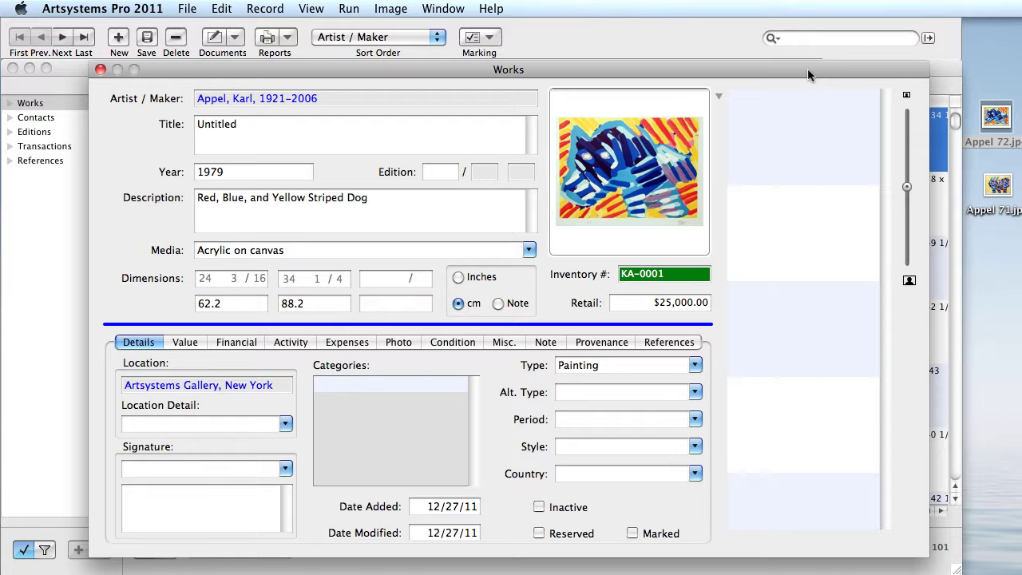
pyautogui.click(996, 190)
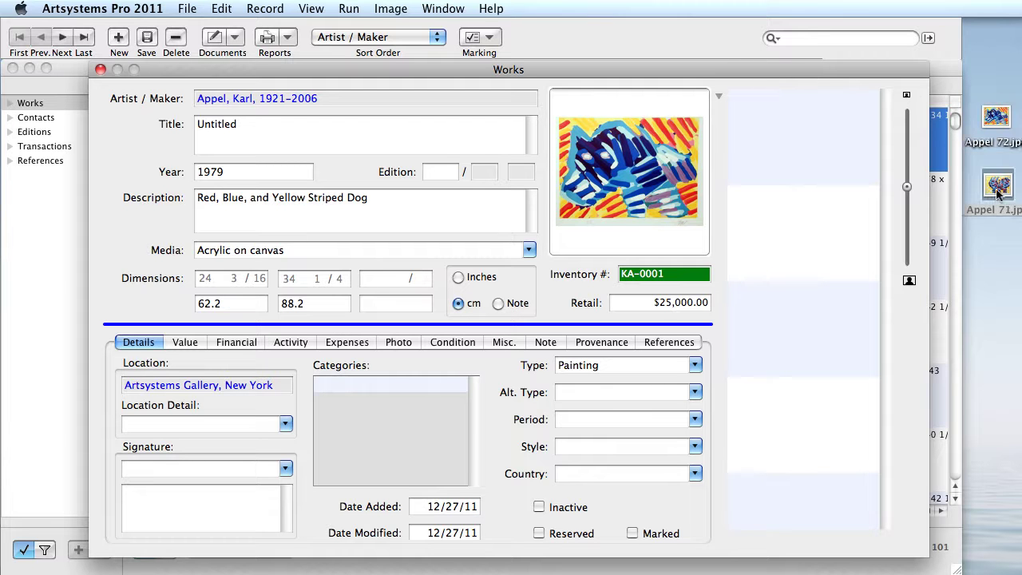
pyautogui.moveTo(996, 190)
pyautogui.mouseDown()
pyautogui.moveTo(855, 137)
pyautogui.moveTo(805, 138)
pyautogui.mouseUp()
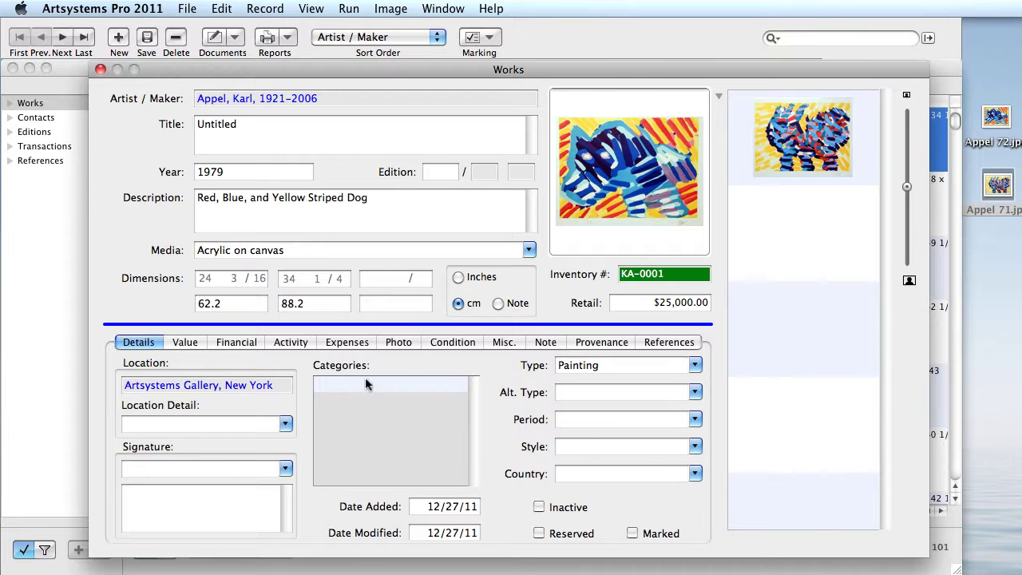
# Set the work's location detail to Gallery 5 and save that value to the location detail list
pyautogui.click(285, 425)
pyautogui.write('Gallery 5')
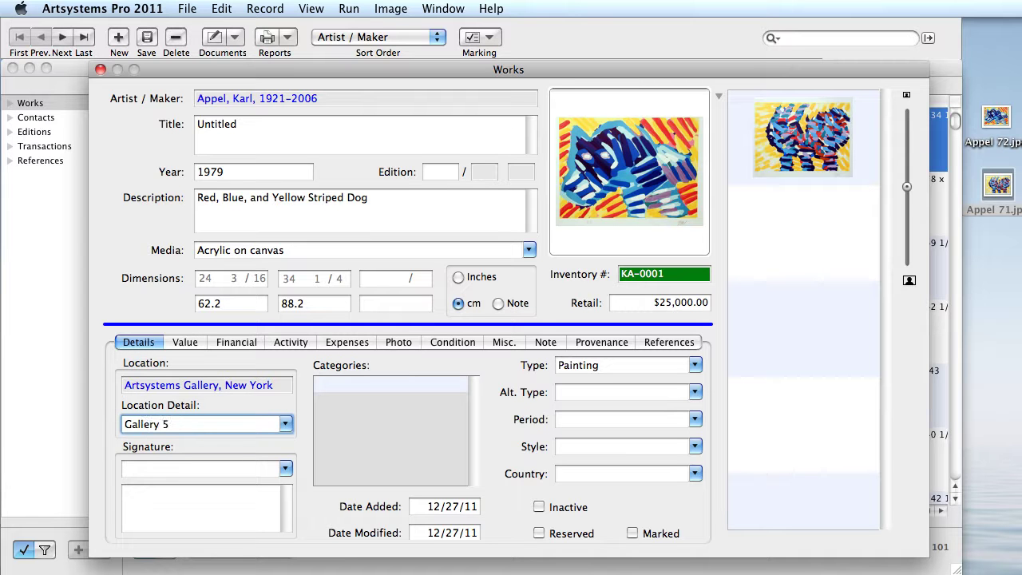
pyautogui.press('Tab')
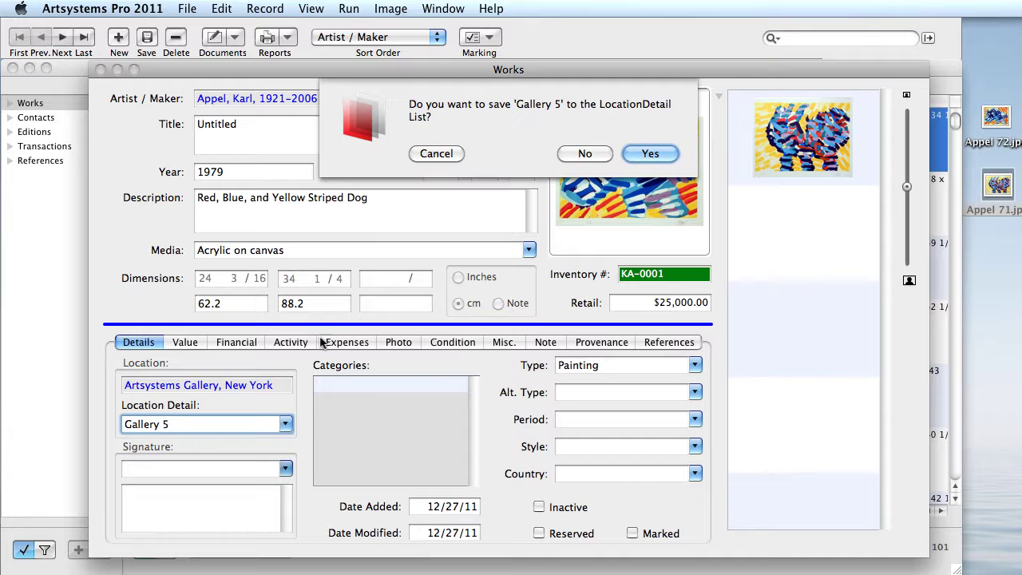
pyautogui.click(649, 155)
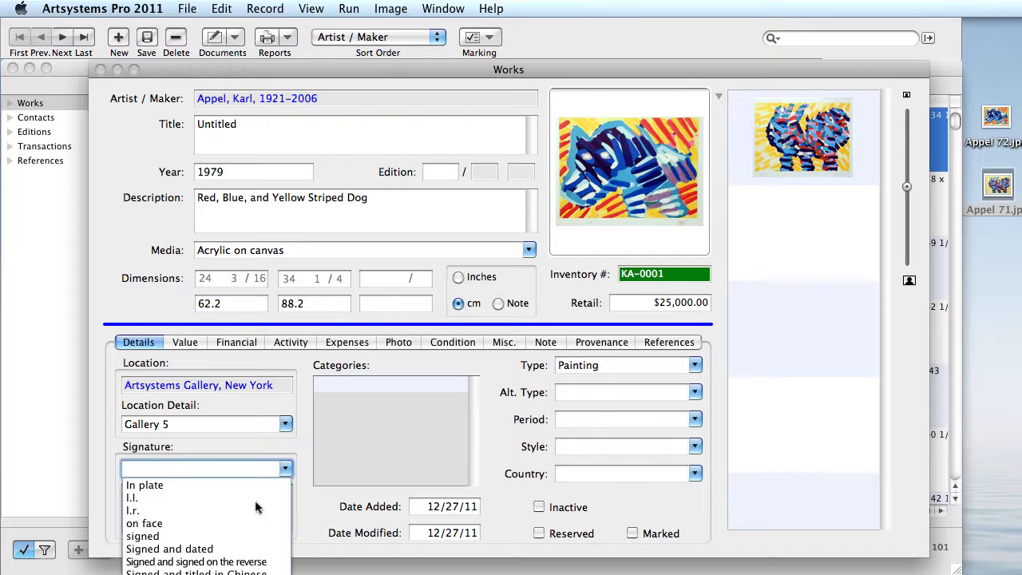
# Set the signature to Signed and dated, with the inscription "K.Appel 1979"
pyautogui.click(203, 549)
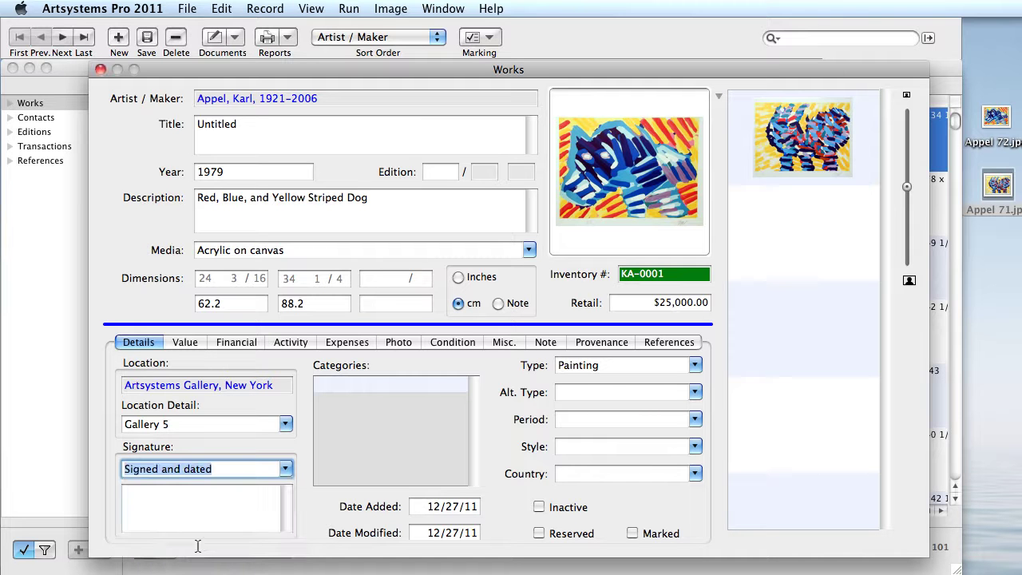
pyautogui.click(134, 493)
pyautogui.write('K.Appel 1979')
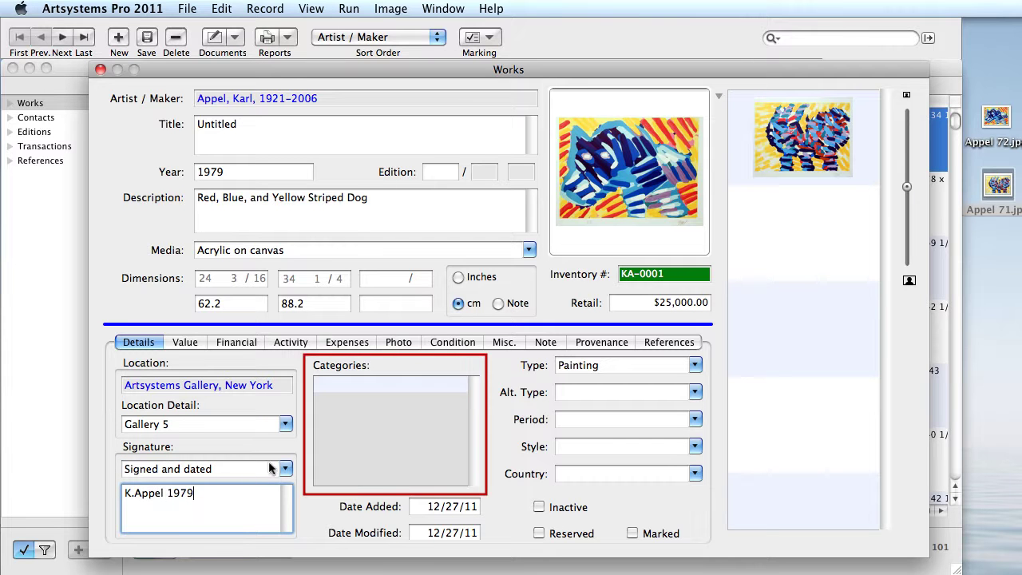
# Add the category Abstract to the work
pyautogui.moveTo(462, 390)
pyautogui.click(461, 389)
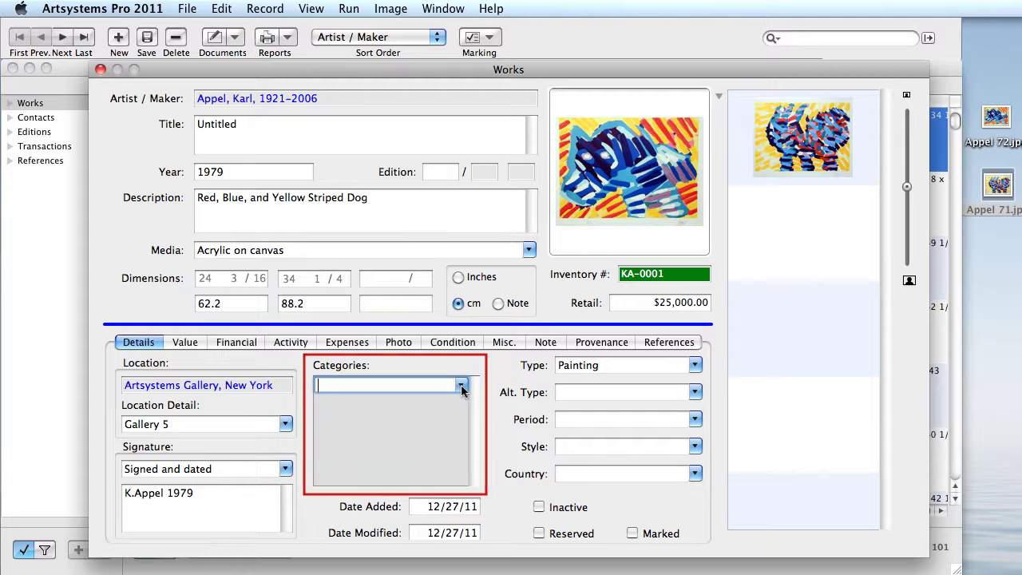
pyautogui.click(461, 387)
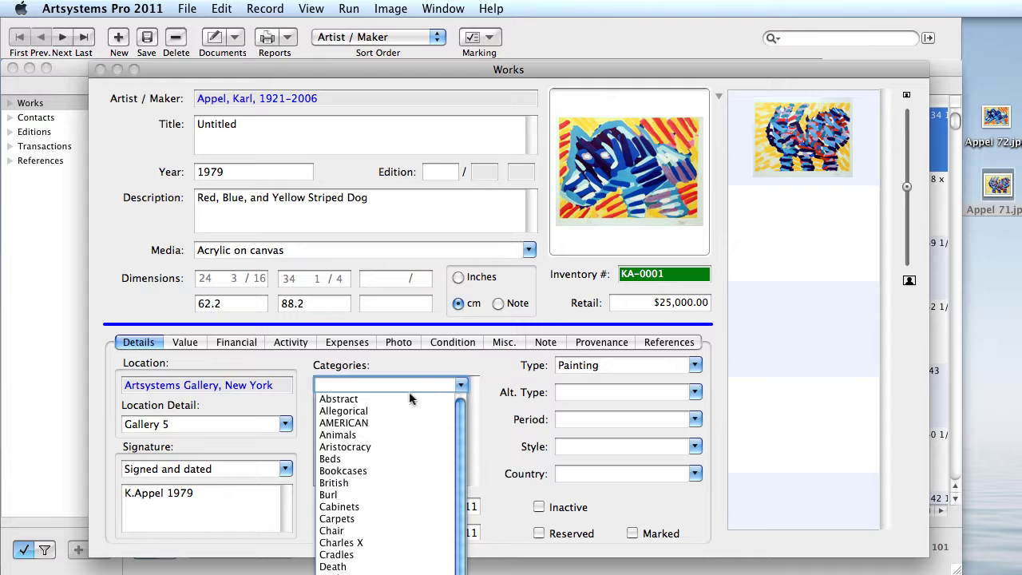
pyautogui.click(357, 399)
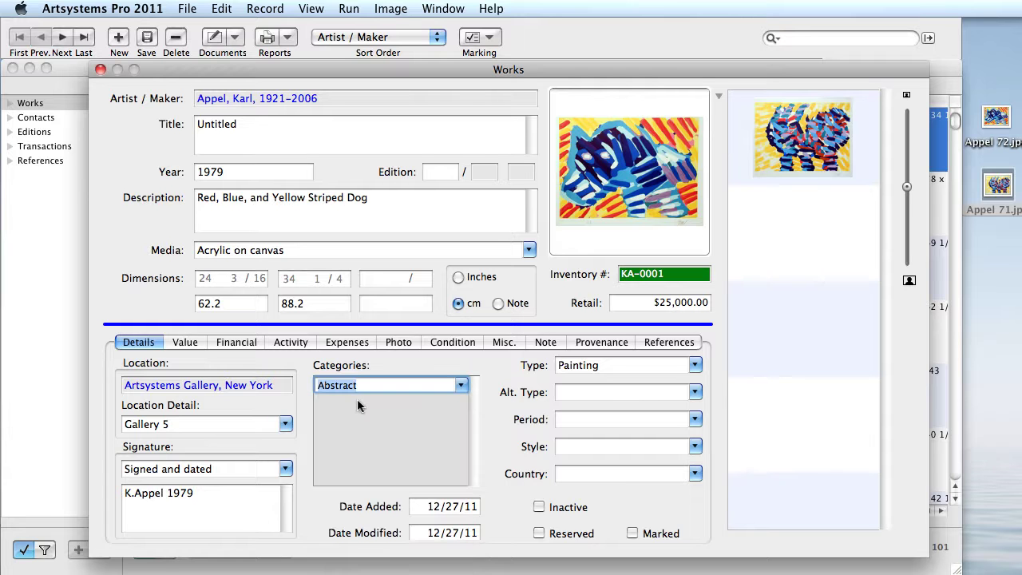
# Set the work's period to 1970-1980, style to Modern and country to Dutch, and save the changes
pyautogui.click(695, 393)
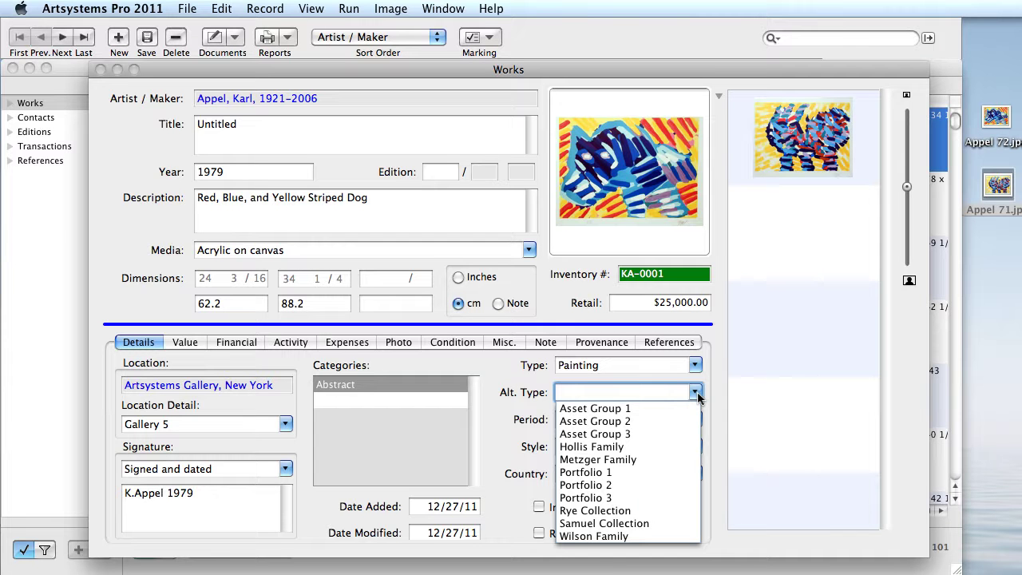
pyautogui.click(696, 394)
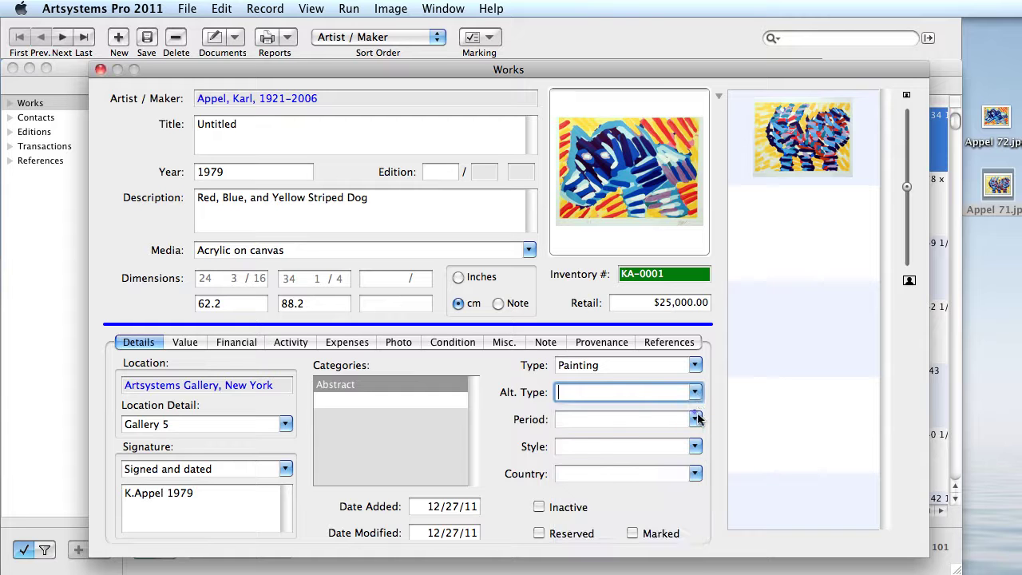
pyautogui.click(695, 419)
pyautogui.click(693, 450)
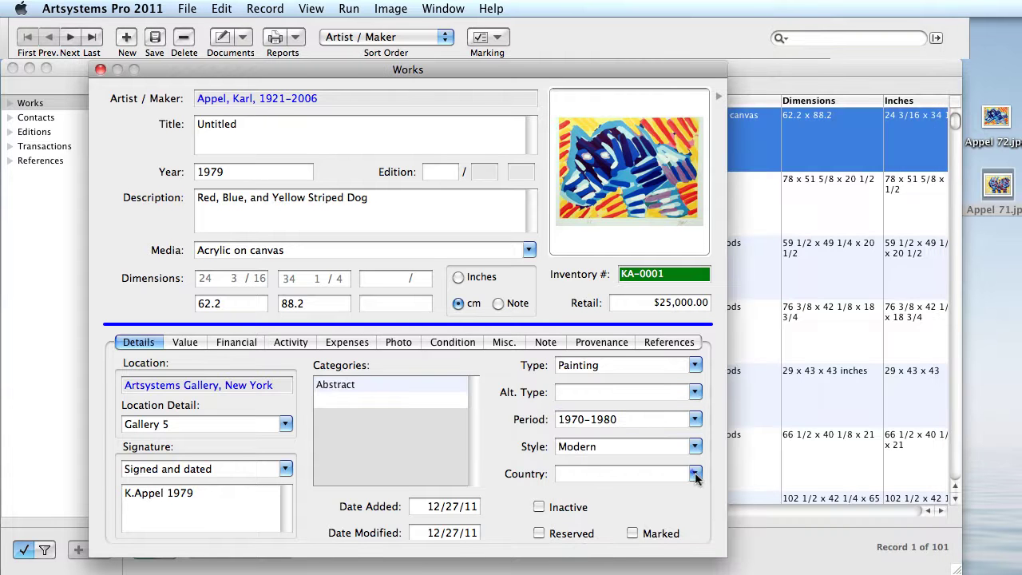
pyautogui.click(694, 474)
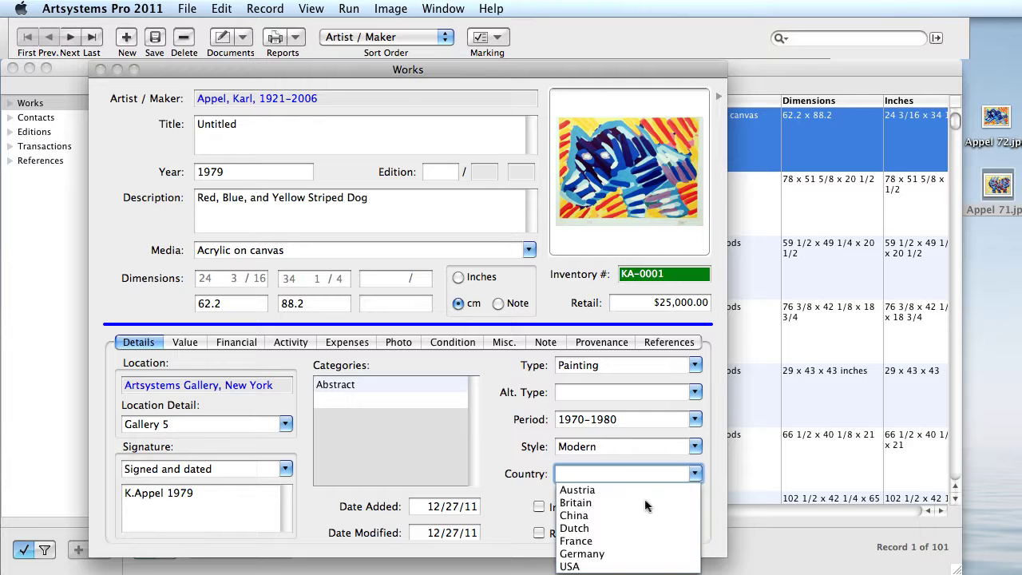
pyautogui.click(593, 528)
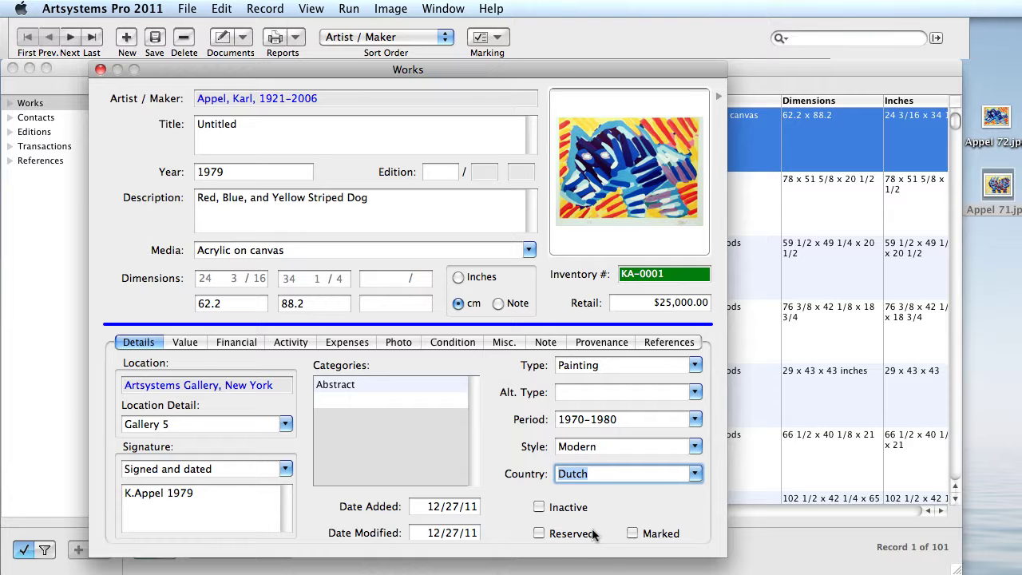
pyautogui.click(150, 42)
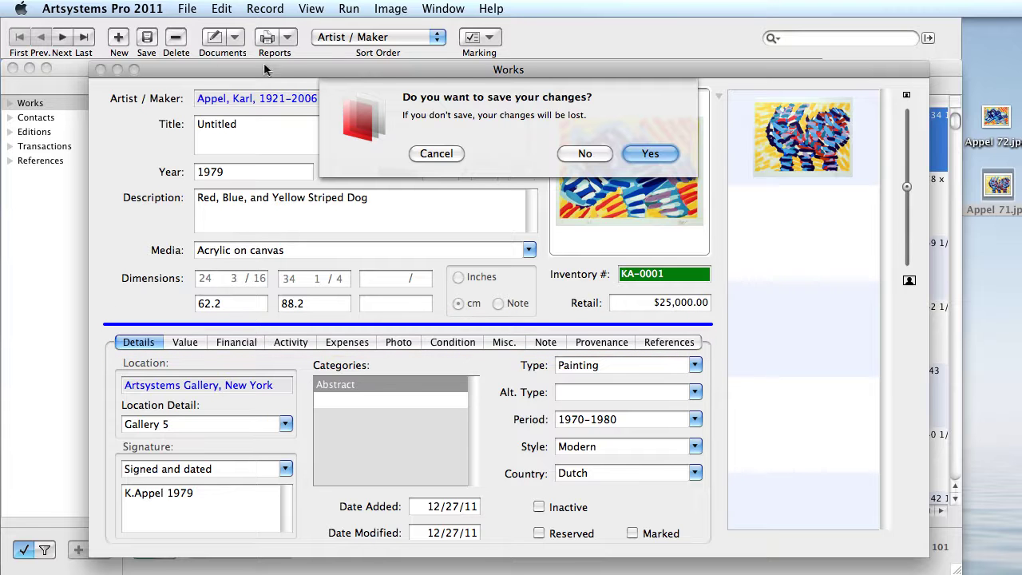
pyautogui.click(666, 154)
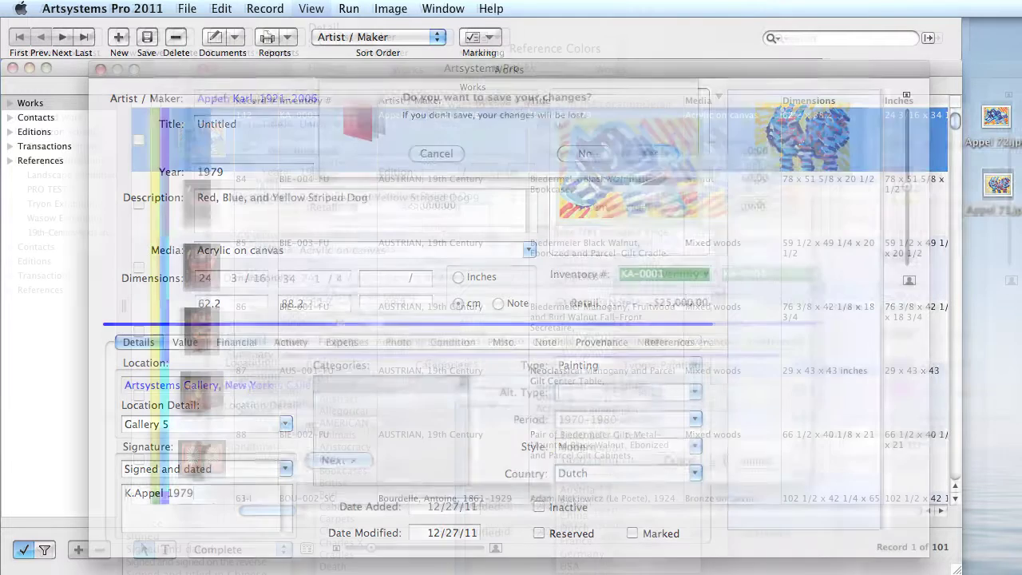